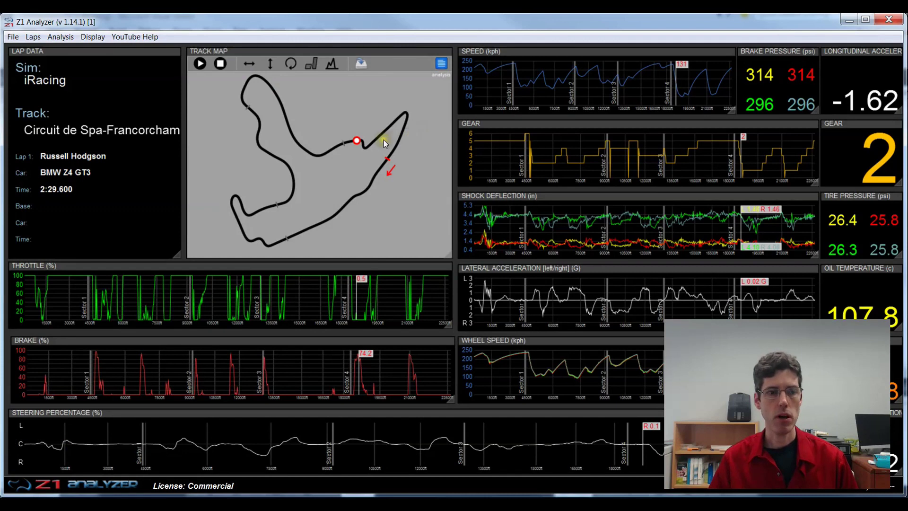
Mirror the Spa track map horizontally, flip it vertically twice, and rotate it two steps
{"action": "mouse_move", "coordinate": [384, 140]}
{"action": "left_mouse_down"}
{"action": "mouse_move", "coordinate": [378, 129]}
{"action": "mouse_move", "coordinate": [399, 105]}
{"action": "left_mouse_up"}
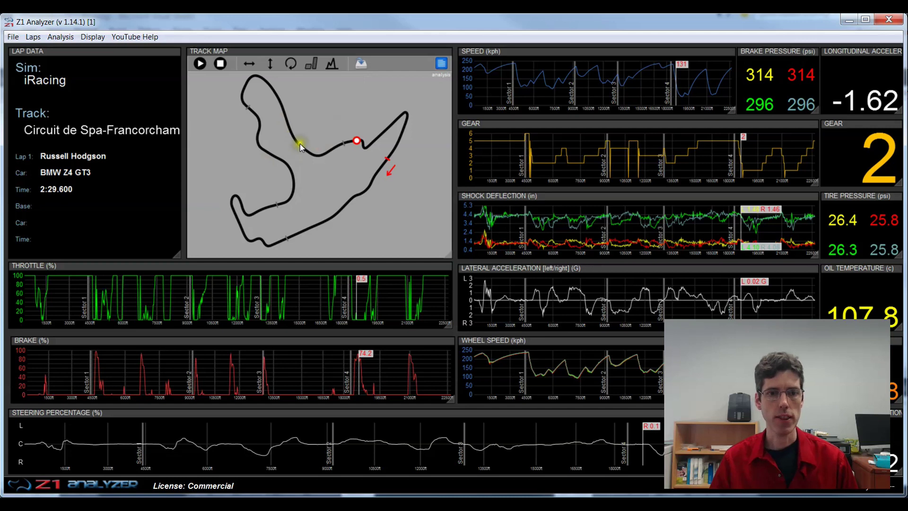
{"action": "left_click", "coordinate": [250, 64]}
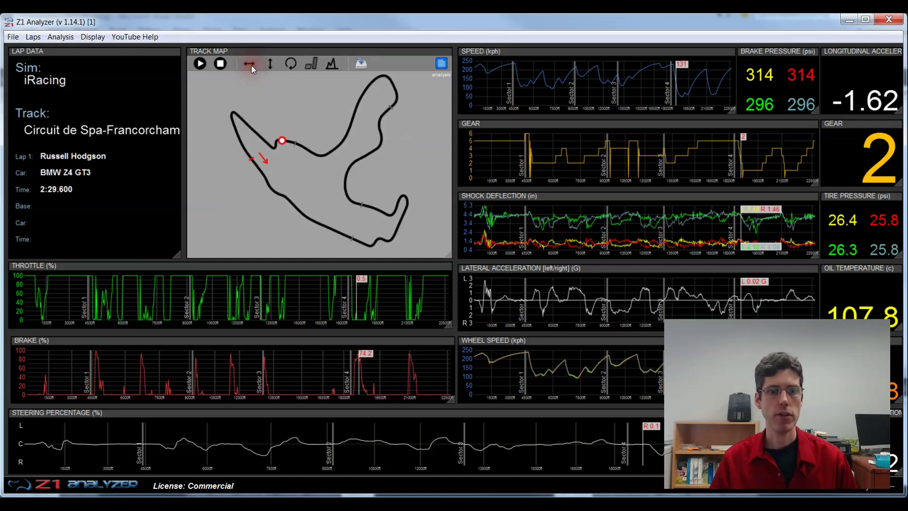
{"action": "left_click", "coordinate": [271, 65]}
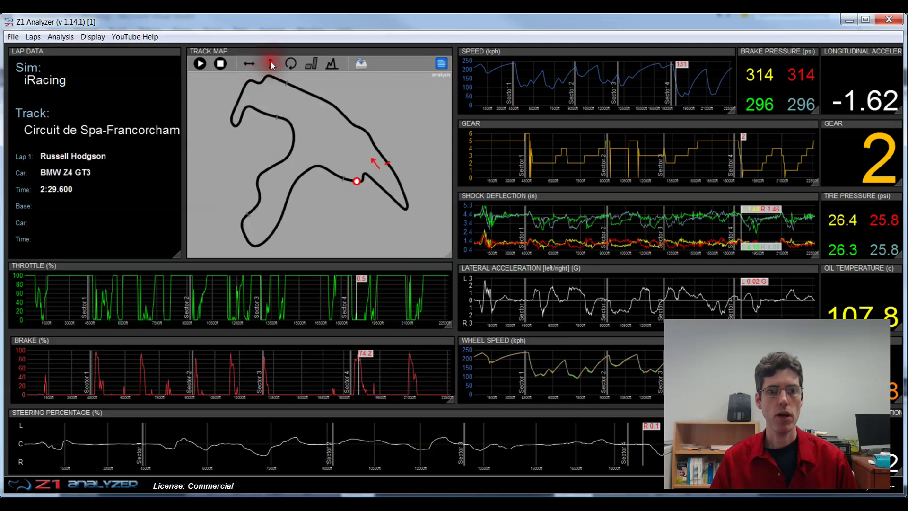
{"action": "left_click", "coordinate": [270, 65]}
{"action": "left_click", "coordinate": [289, 63]}
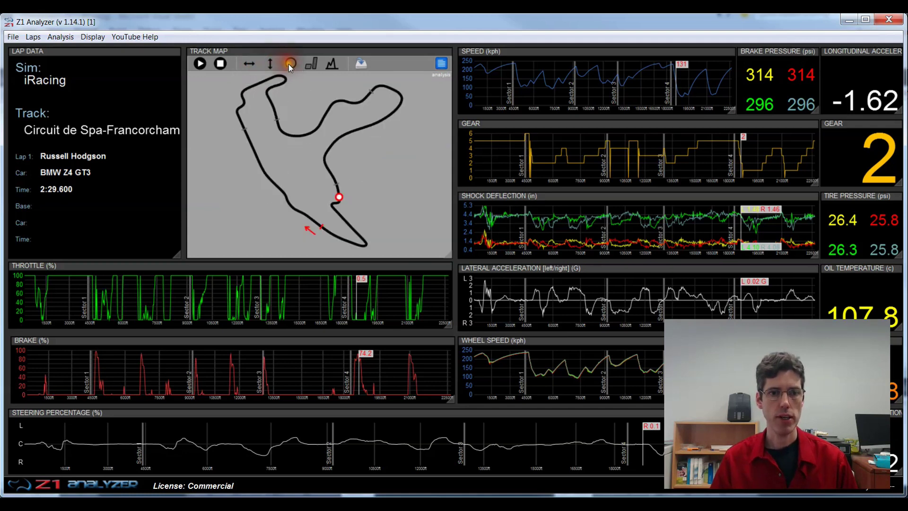
{"action": "left_click", "coordinate": [288, 64]}
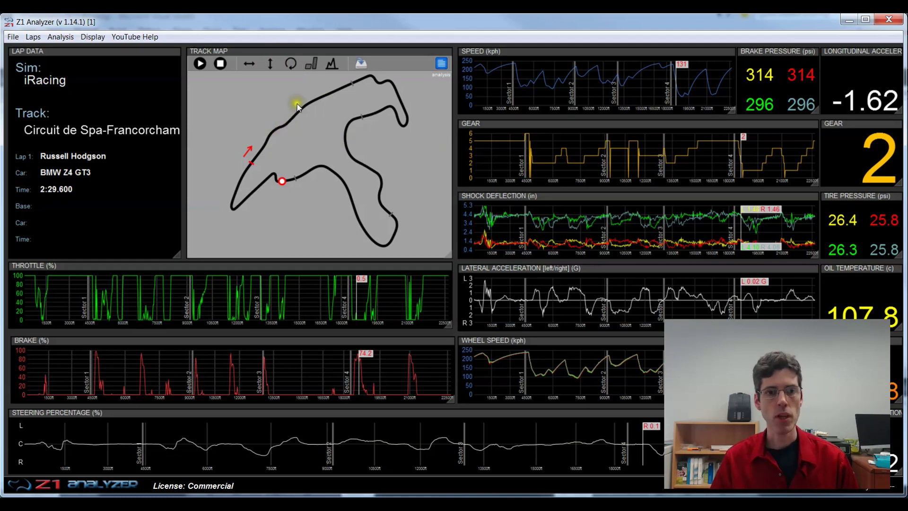
Colour the Spa track line by throttle and braking and render the map with 3D elevation
{"action": "left_click", "coordinate": [311, 63]}
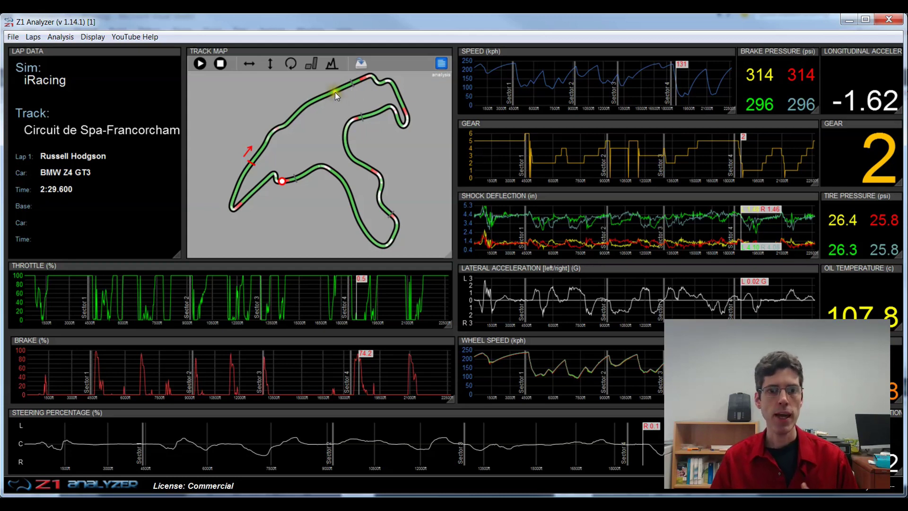
{"action": "left_click", "coordinate": [330, 62]}
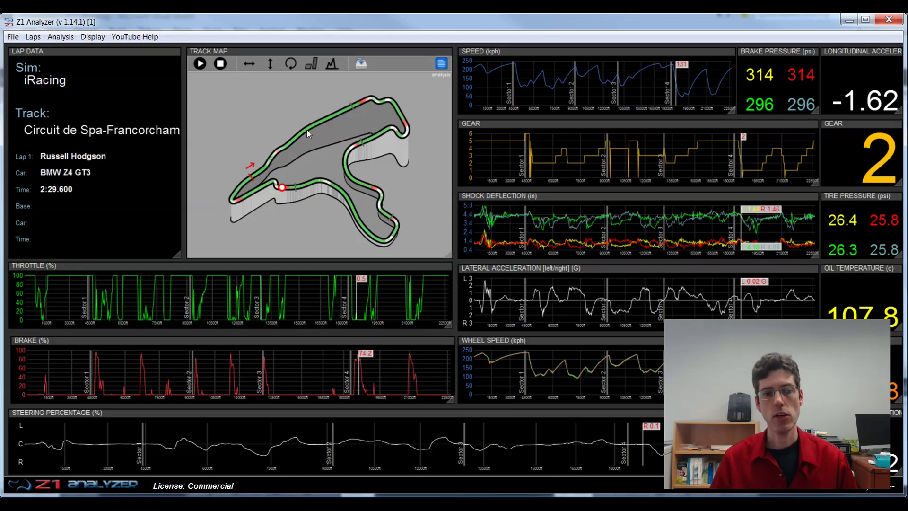
Put the lap marker at the start of the lap and begin lap playback
{"action": "left_click", "coordinate": [264, 139]}
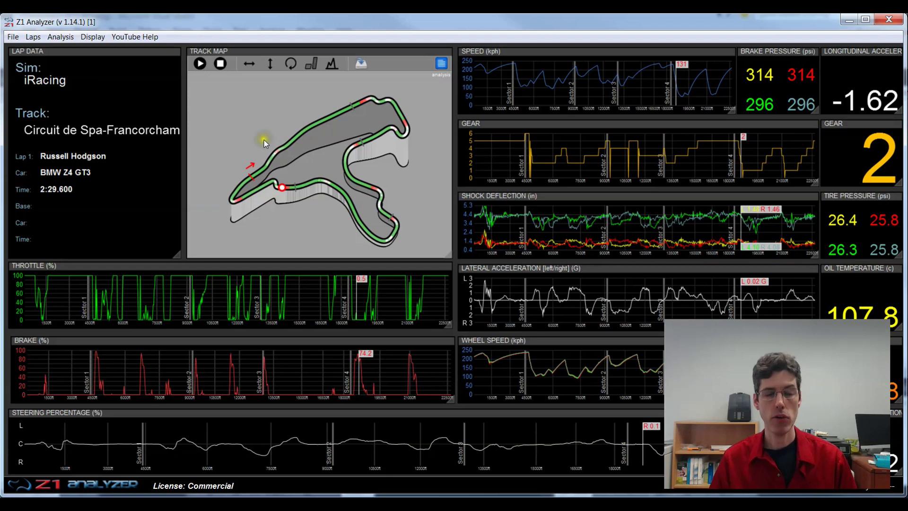
{"action": "left_click", "coordinate": [250, 174]}
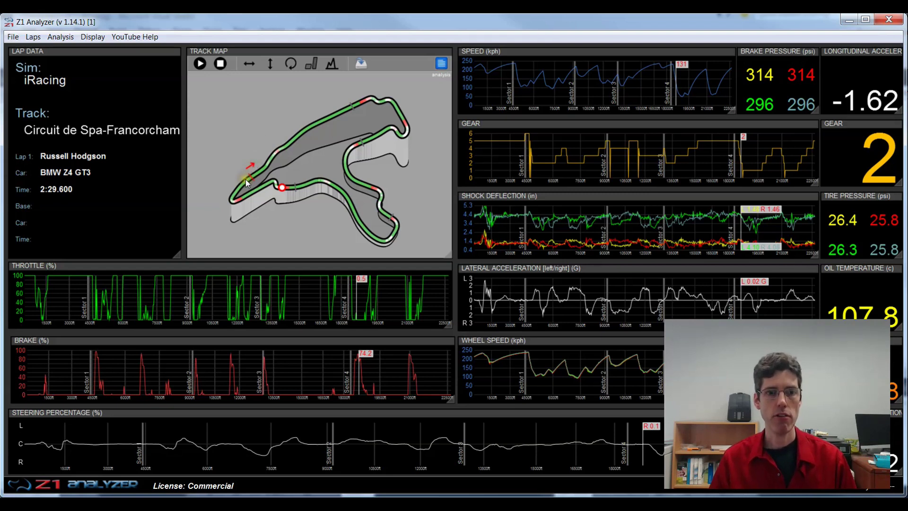
{"action": "left_click", "coordinate": [61, 290]}
{"action": "left_click", "coordinate": [32, 285]}
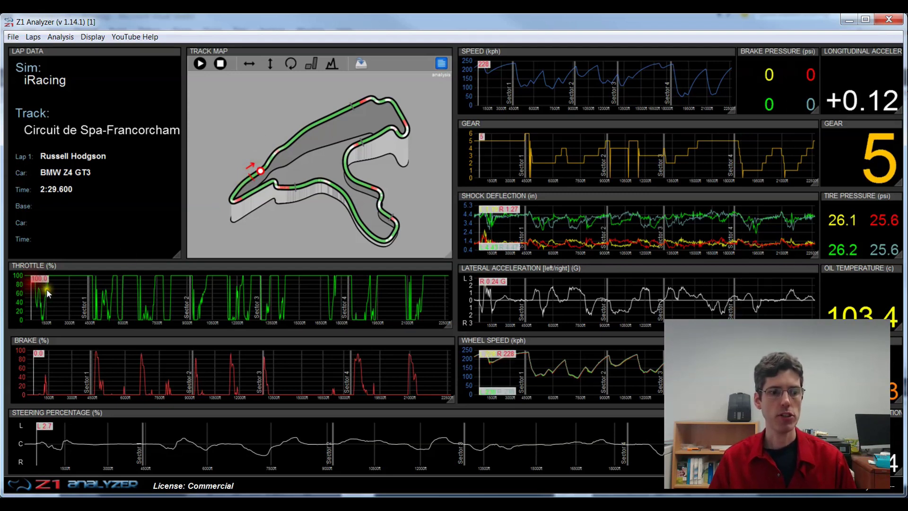
{"action": "left_click", "coordinate": [197, 118]}
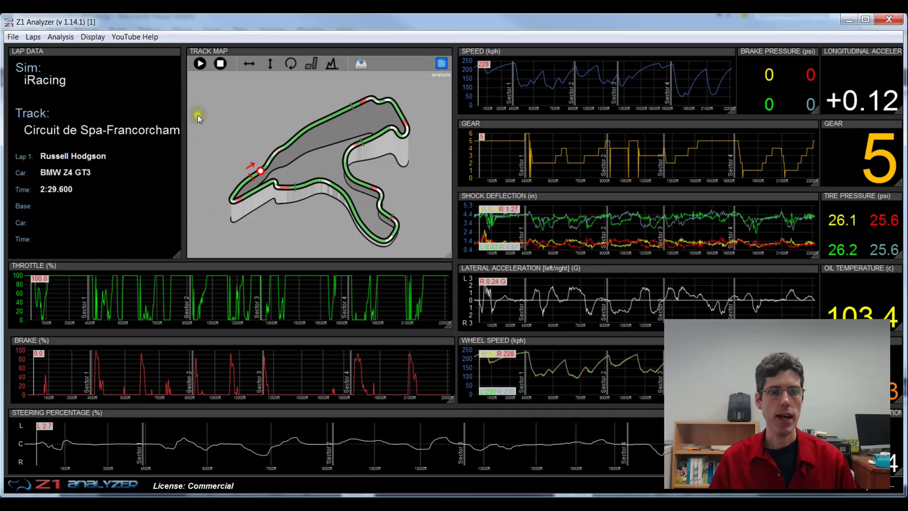
{"action": "left_click", "coordinate": [199, 65]}
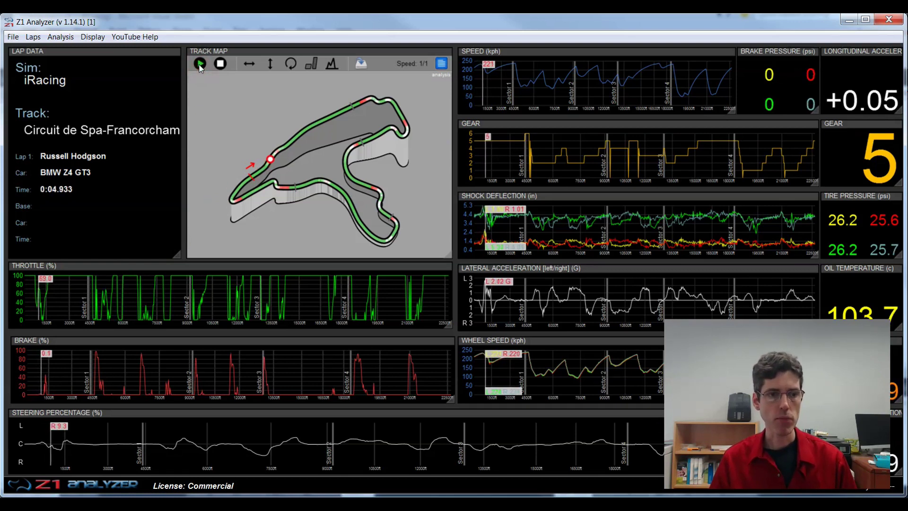
{"action": "left_click", "coordinate": [220, 105]}
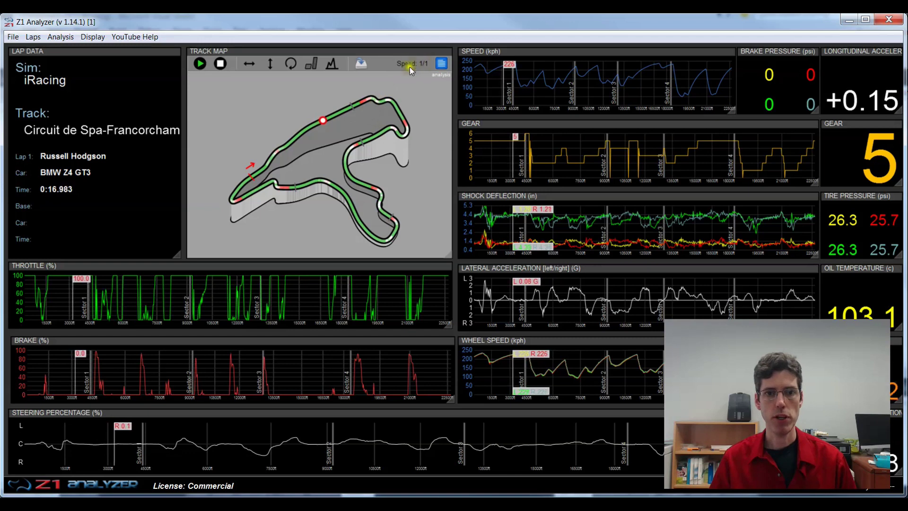
Step playback speed through 1/2, 1/4, 1/8, 1/16, back to 1/1, then stop
{"action": "left_click", "coordinate": [200, 63]}
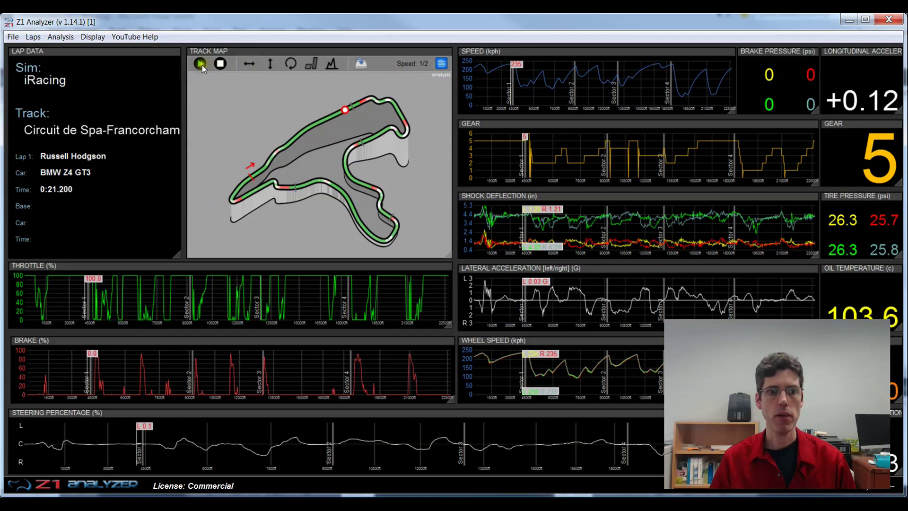
{"action": "left_click", "coordinate": [420, 65]}
{"action": "left_click", "coordinate": [419, 65]}
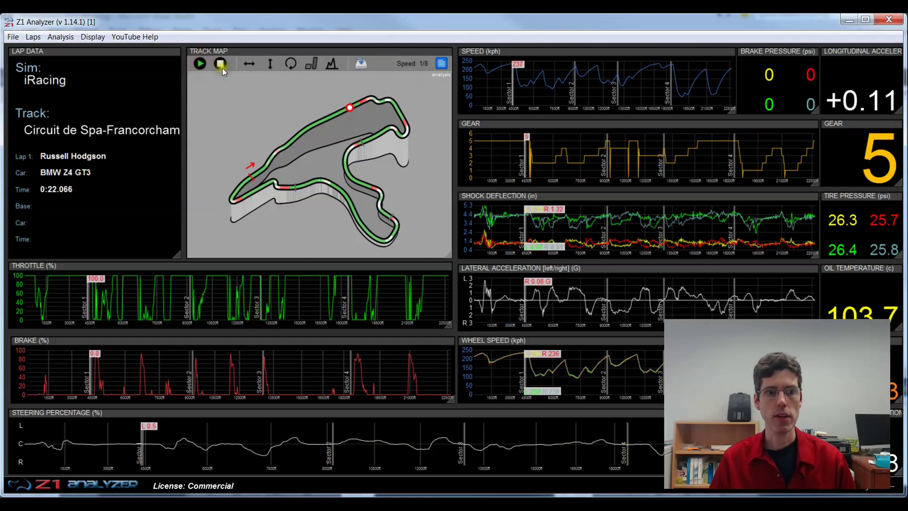
{"action": "left_click", "coordinate": [419, 65]}
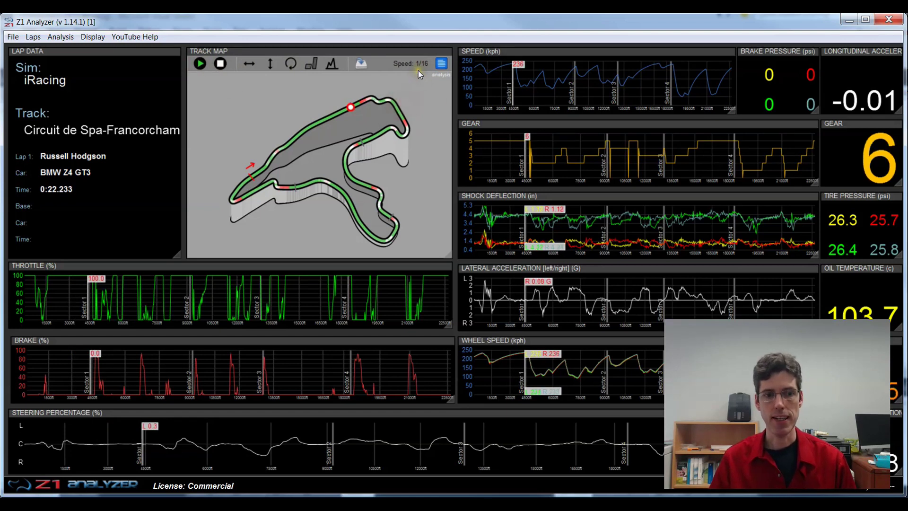
{"action": "left_click", "coordinate": [199, 63]}
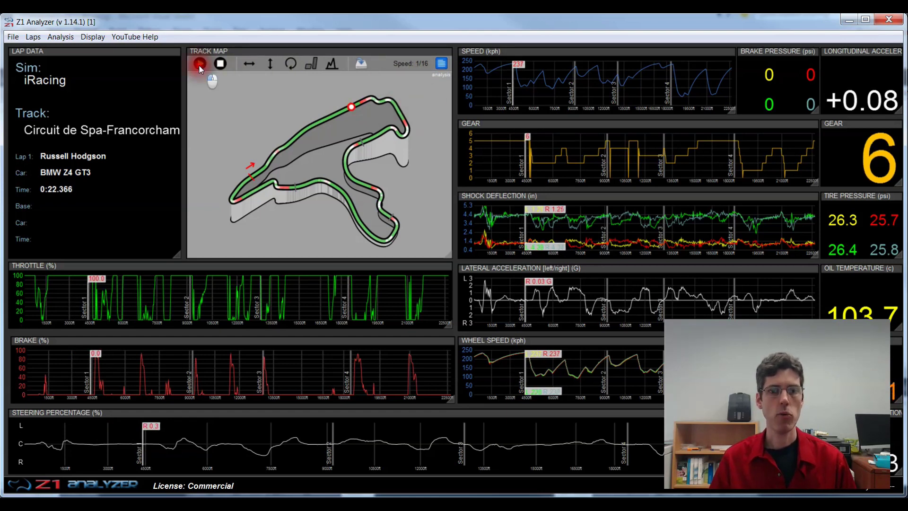
{"action": "left_click", "coordinate": [407, 70]}
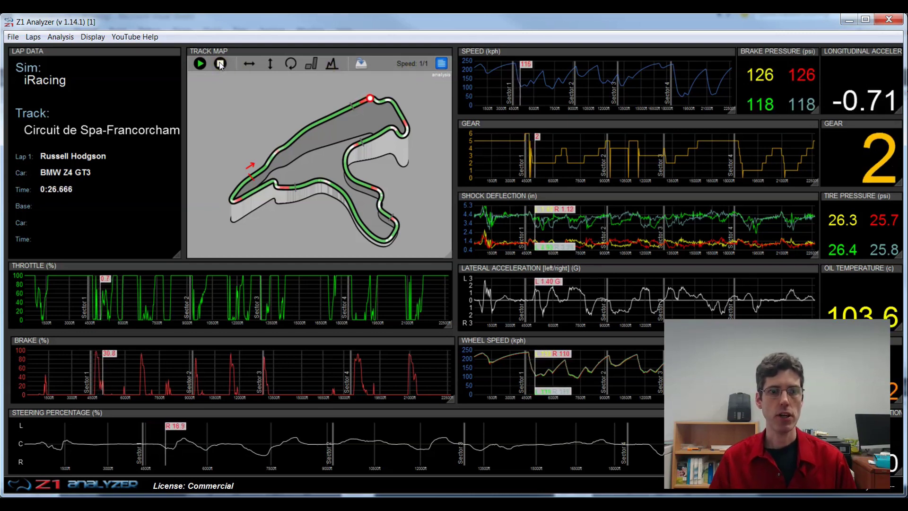
{"action": "left_click", "coordinate": [220, 64]}
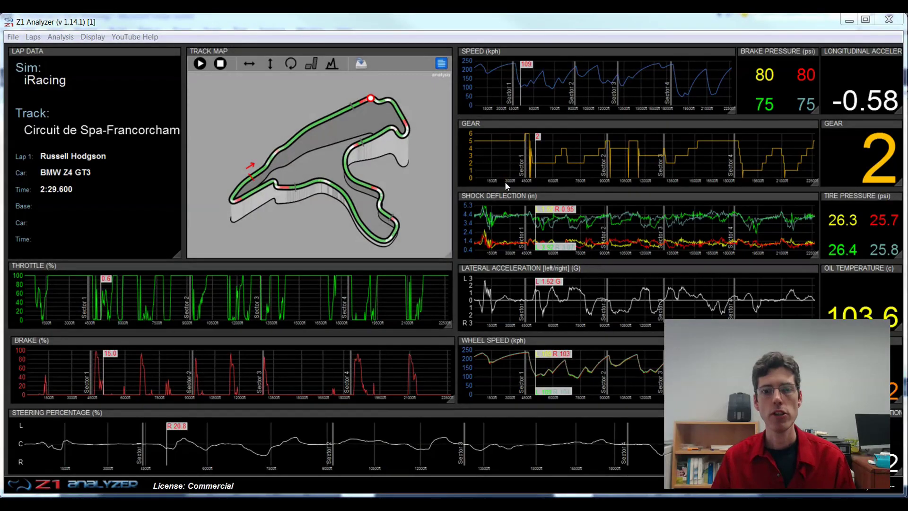
Zoom all traces in on a stretch of sector 1
{"action": "left_click", "coordinate": [503, 174]}
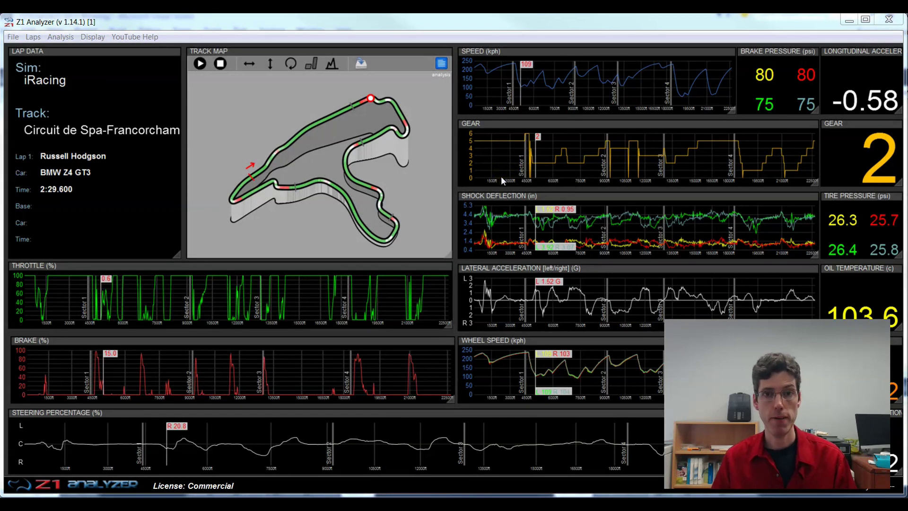
{"action": "left_click", "coordinate": [513, 216]}
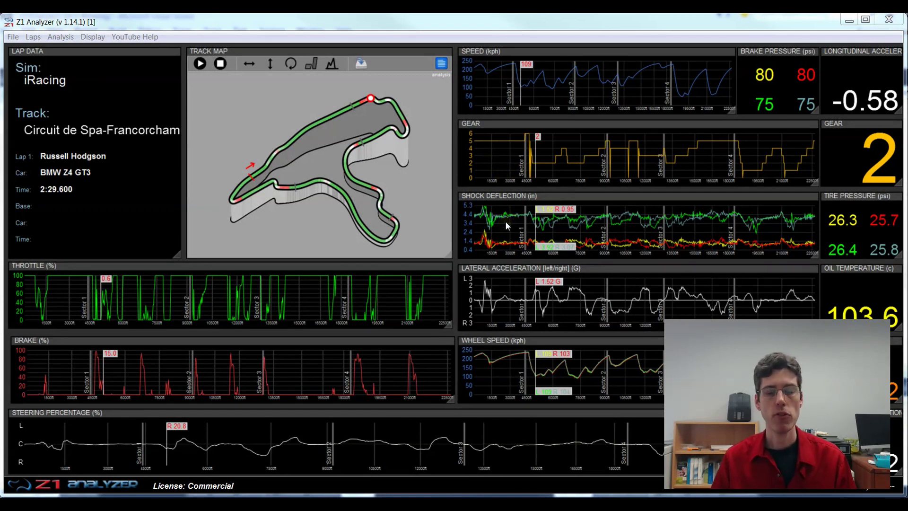
{"action": "left_click", "coordinate": [491, 225]}
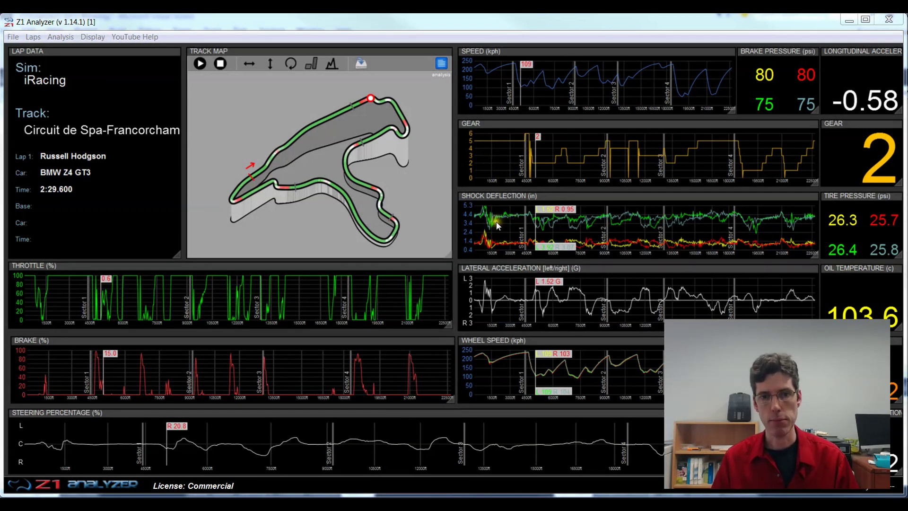
{"action": "left_click", "coordinate": [506, 213]}
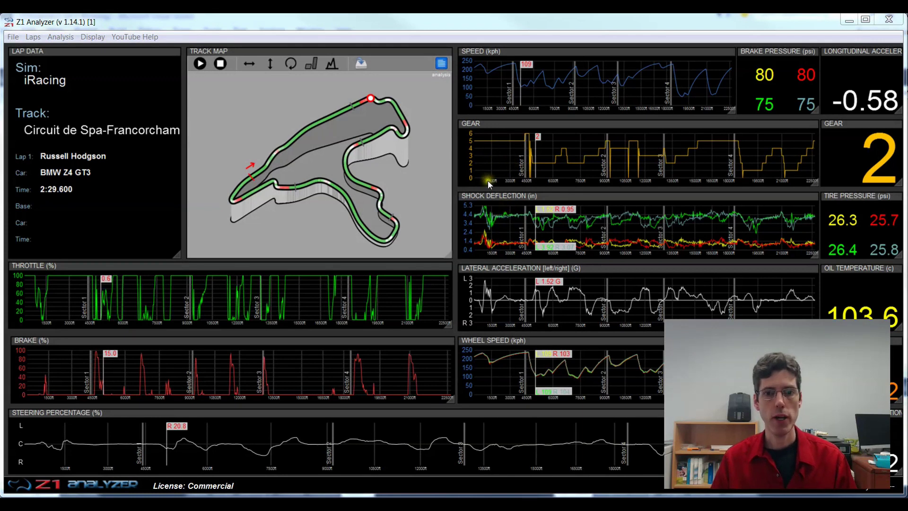
{"action": "left_click", "coordinate": [501, 183]}
{"action": "left_click", "coordinate": [282, 303]}
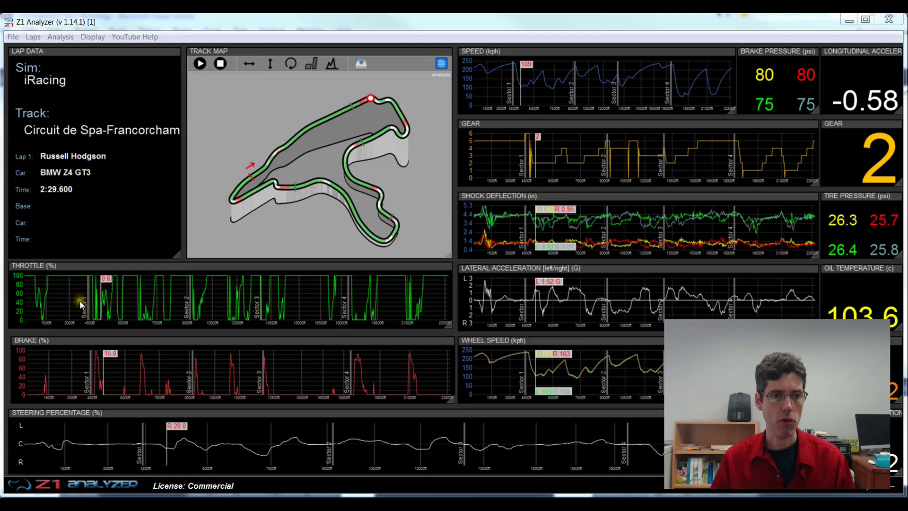
{"action": "left_click_drag", "start_coordinate": [80, 302], "coordinate": [132, 303]}
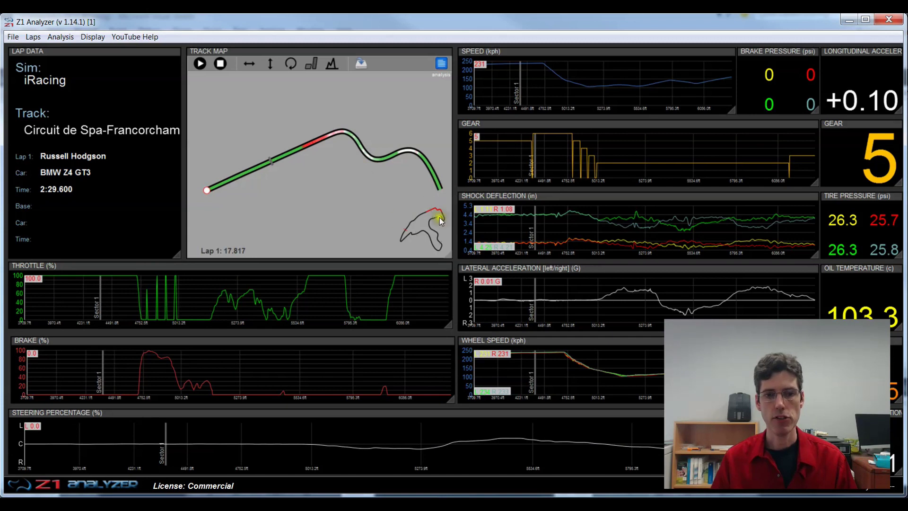
Adjust the zoomed range on the mini map, then zoom into the braking zone from 4752 ft
{"action": "left_click_drag", "start_coordinate": [437, 213], "coordinate": [415, 220]}
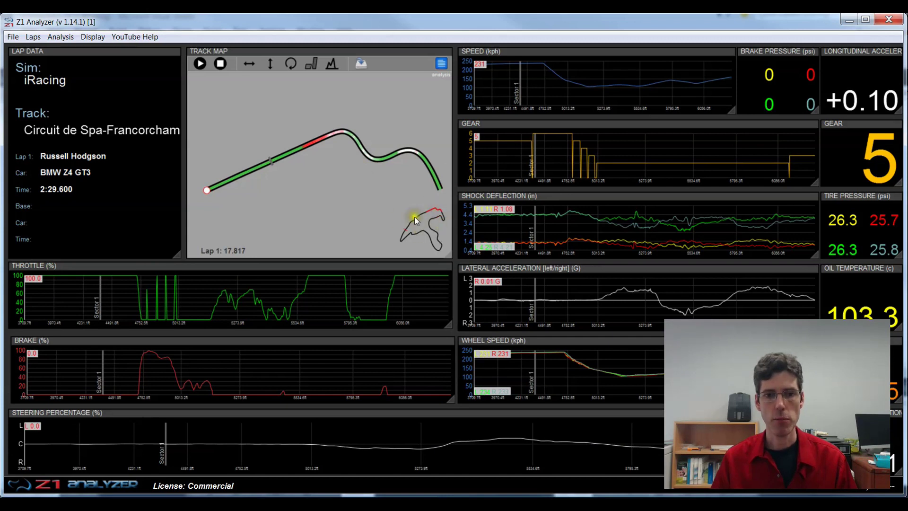
{"action": "left_click", "coordinate": [439, 223]}
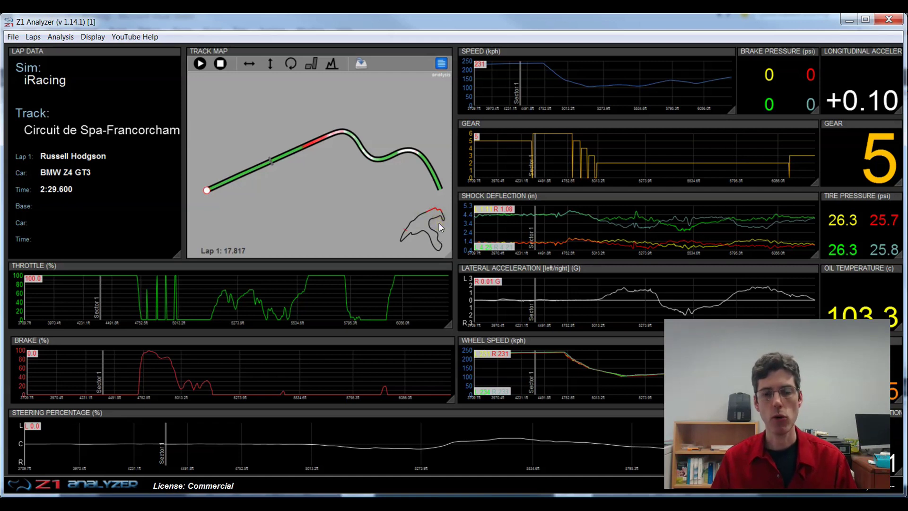
{"action": "left_click", "coordinate": [245, 299]}
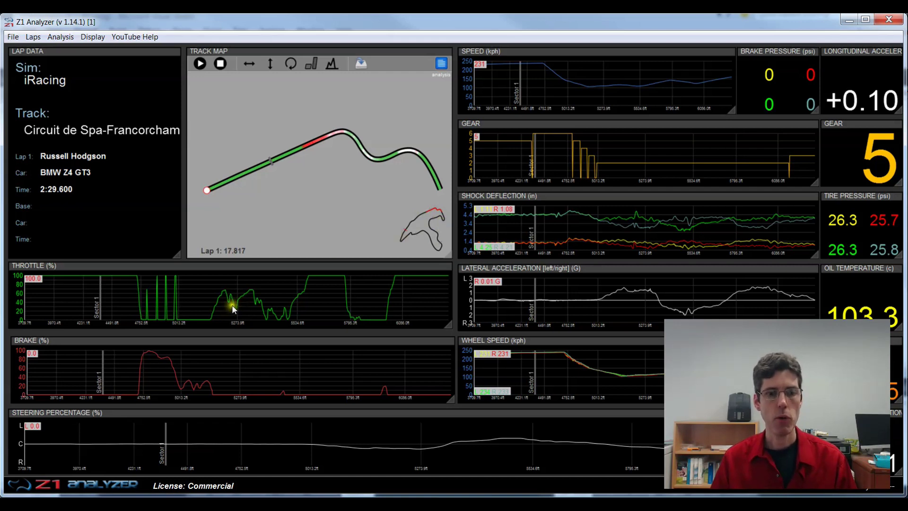
{"action": "left_click", "coordinate": [134, 301]}
{"action": "left_click_drag", "start_coordinate": [134, 302], "coordinate": [253, 308]}
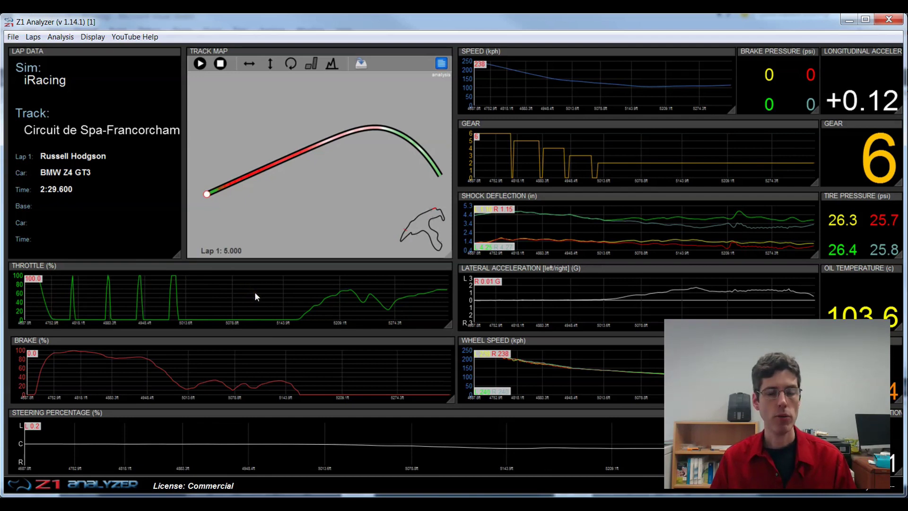
Switch the chart axes from distance to lap time and place a data cursor on the lap
{"action": "left_click", "coordinate": [255, 292]}
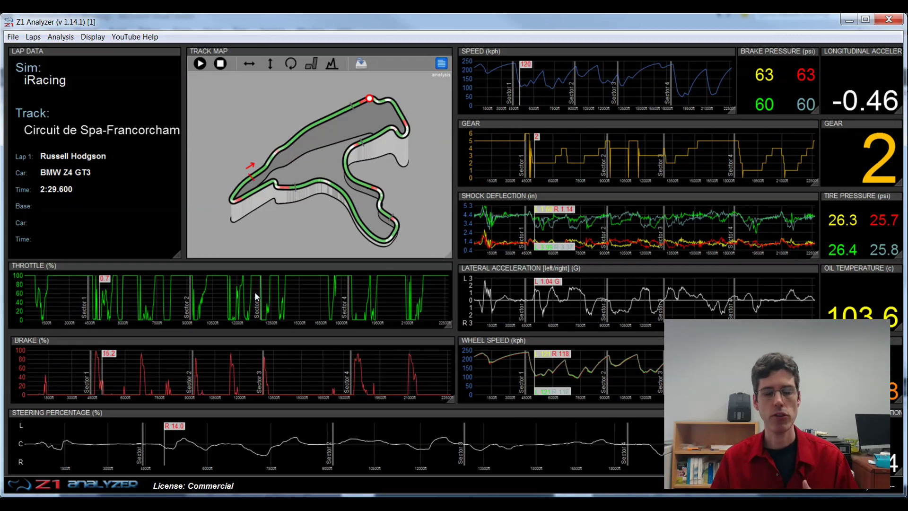
{"action": "key", "text": "t"}
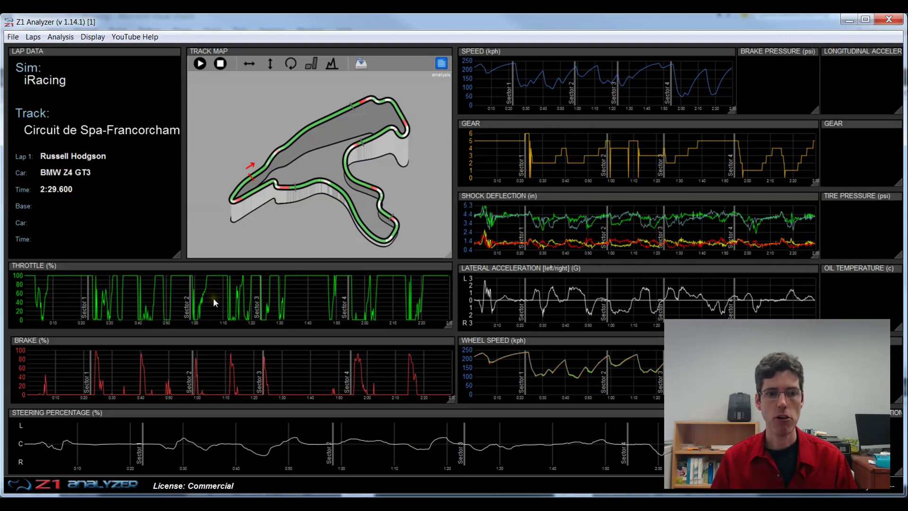
{"action": "left_click", "coordinate": [212, 297]}
{"action": "scroll", "coordinate": [351, 299], "scroll_direction": "up", "scroll_amount": 3}
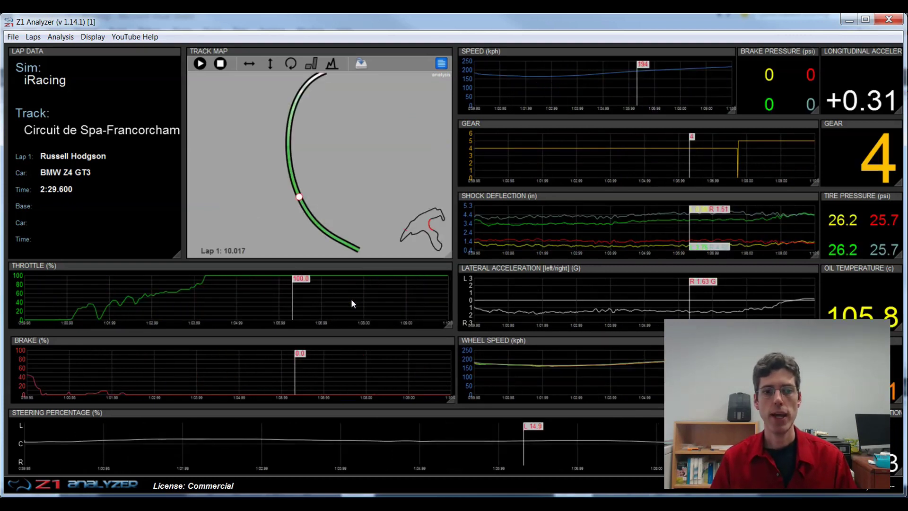
Zoom every chart back out to the full Spa lap
{"action": "left_click", "coordinate": [351, 293]}
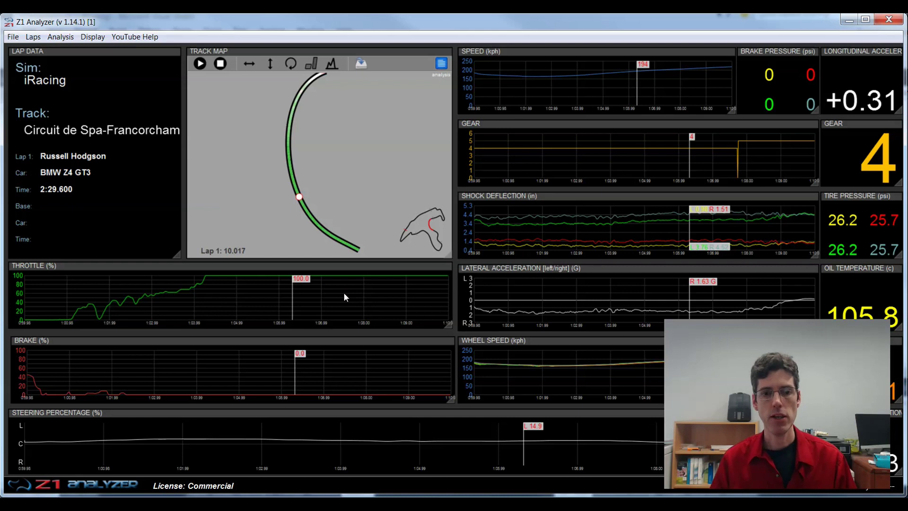
{"action": "right_click", "coordinate": [345, 292]}
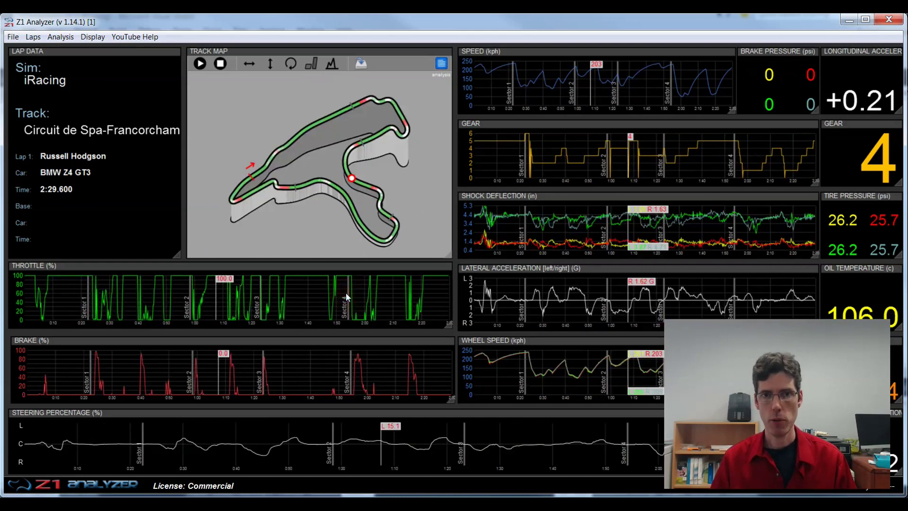
{"action": "left_click", "coordinate": [331, 319]}
{"action": "left_click", "coordinate": [371, 361]}
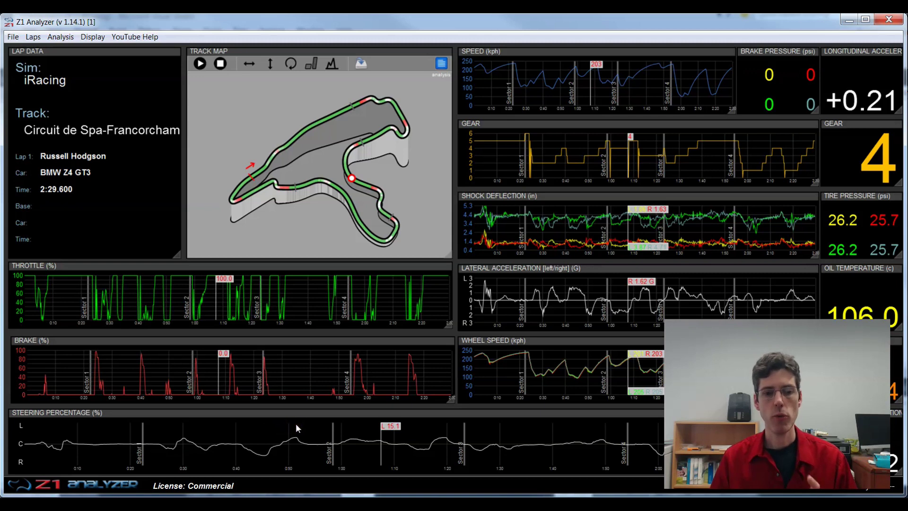
Zoom all charts into the moments around 1:19 and 2:00, returning to the full lap after each
{"action": "double_click", "coordinate": [442, 424]}
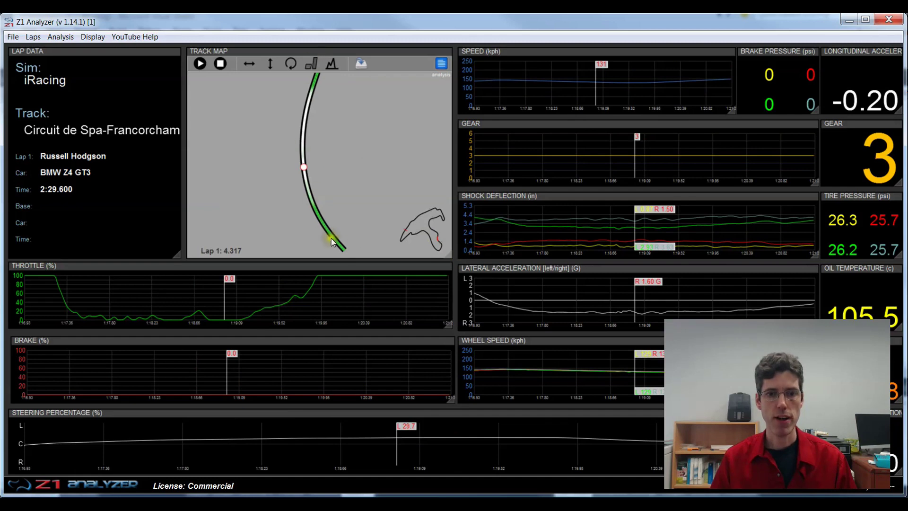
{"action": "double_click", "coordinate": [441, 432]}
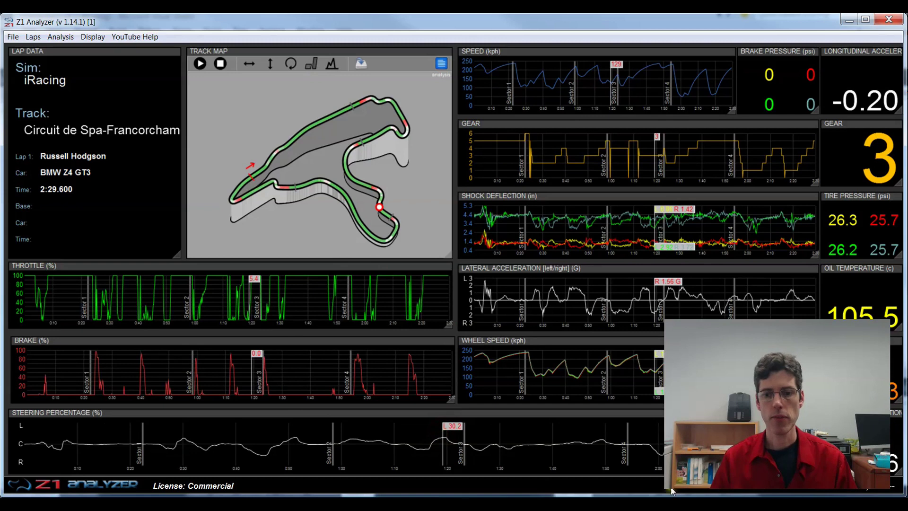
{"action": "double_click", "coordinate": [658, 439]}
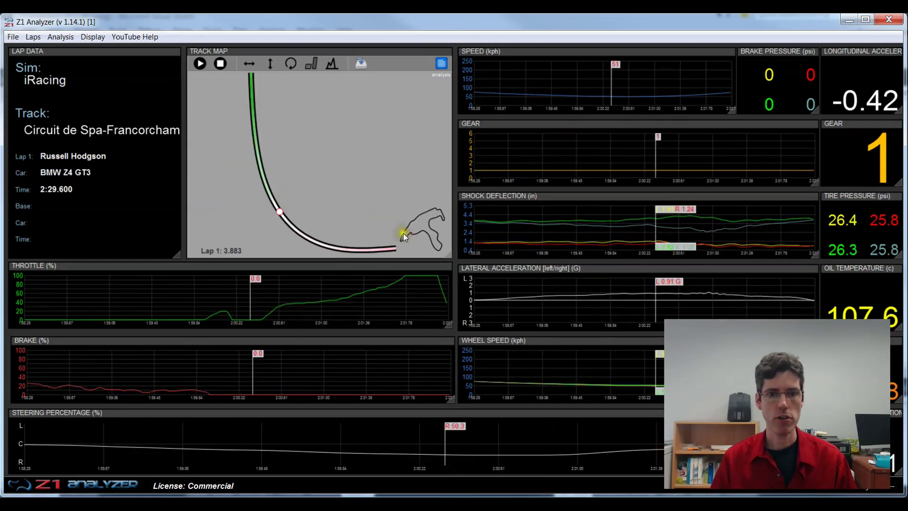
{"action": "double_click", "coordinate": [548, 432]}
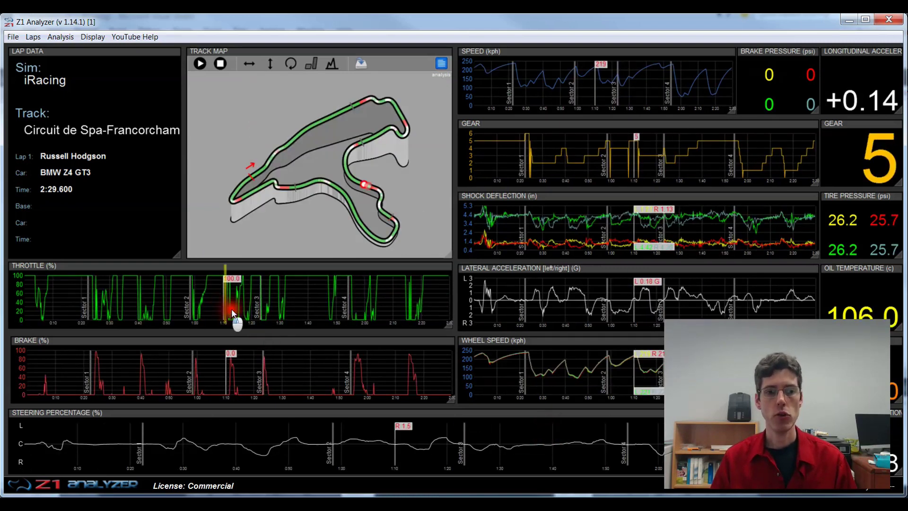
Zoom all charts into the sector 3 time range and play it back at 1/8 speed
{"action": "left_click_drag", "start_coordinate": [230, 316], "coordinate": [294, 303]}
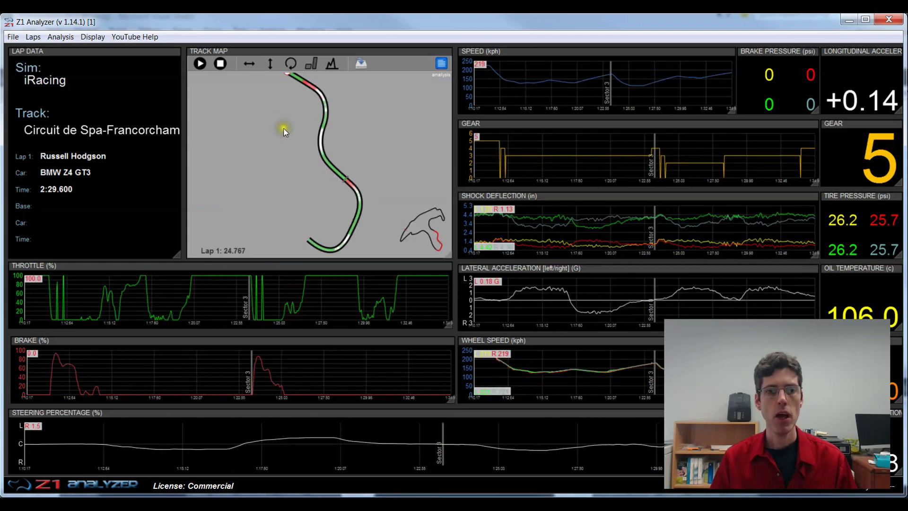
{"action": "left_click", "coordinate": [200, 64]}
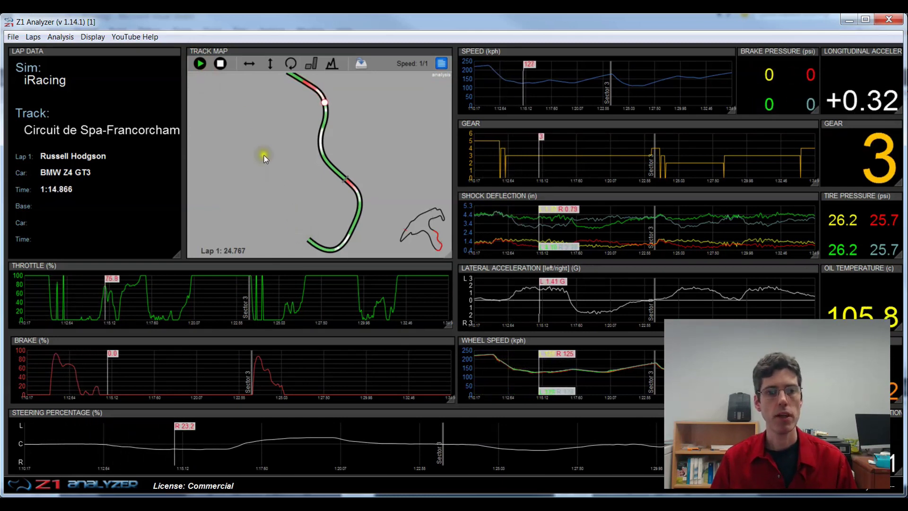
{"action": "left_click", "coordinate": [200, 63]}
{"action": "left_click", "coordinate": [201, 63]}
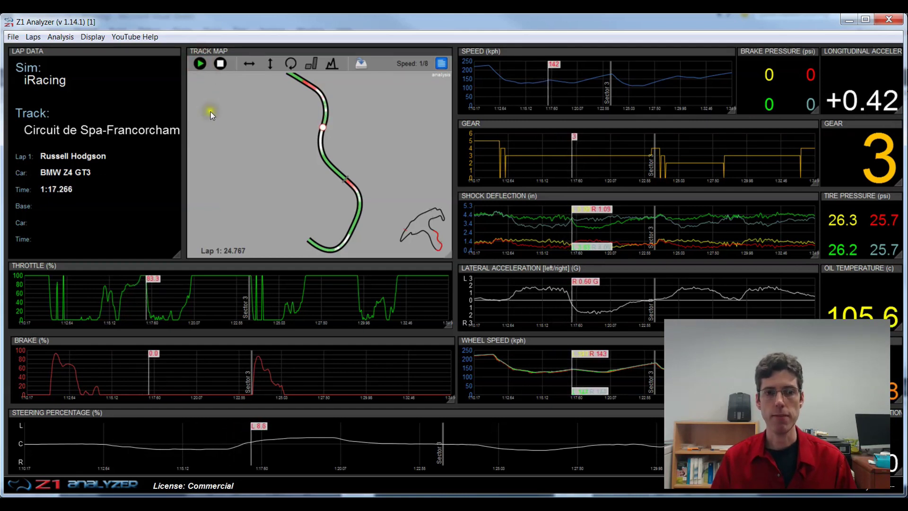
Bring up the lap playback options in the Laps menu
{"action": "left_click", "coordinate": [229, 154]}
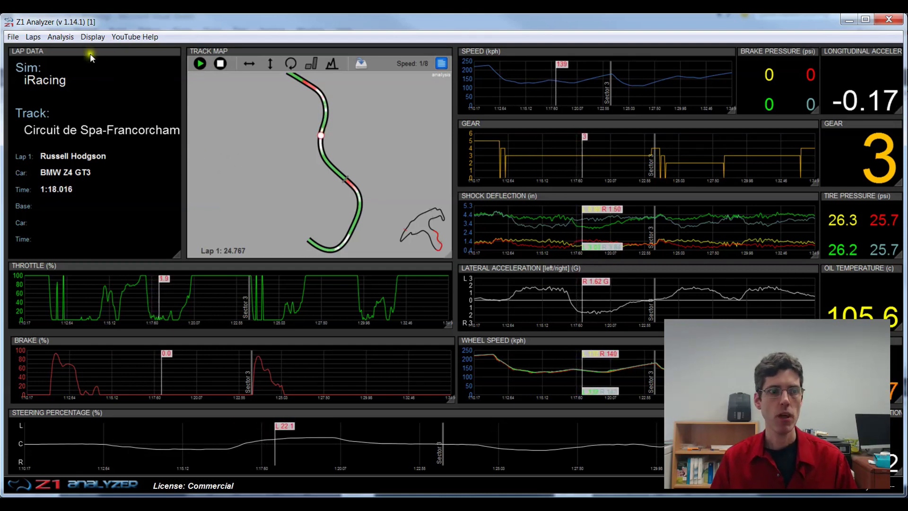
{"action": "left_click", "coordinate": [10, 37]}
{"action": "left_click", "coordinate": [38, 39]}
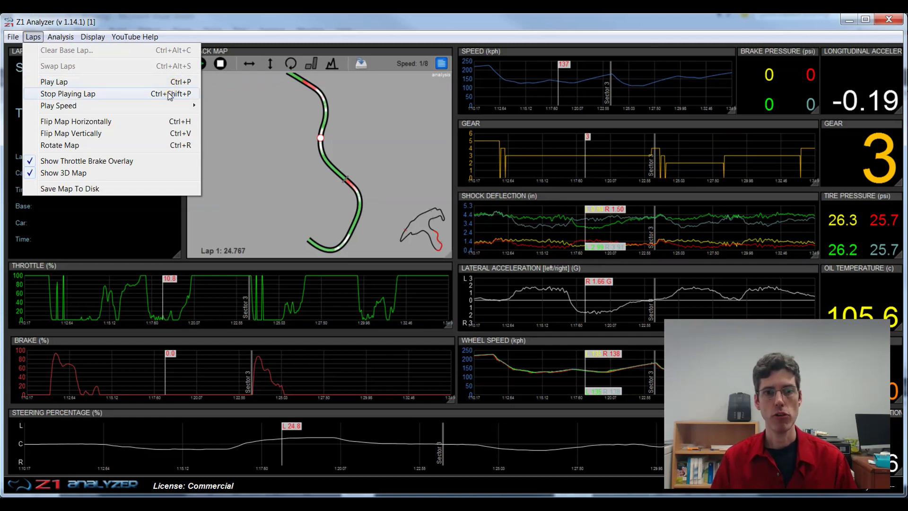
Look over the Play Speed options in the Laps menu
{"action": "mouse_move", "coordinate": [109, 109]}
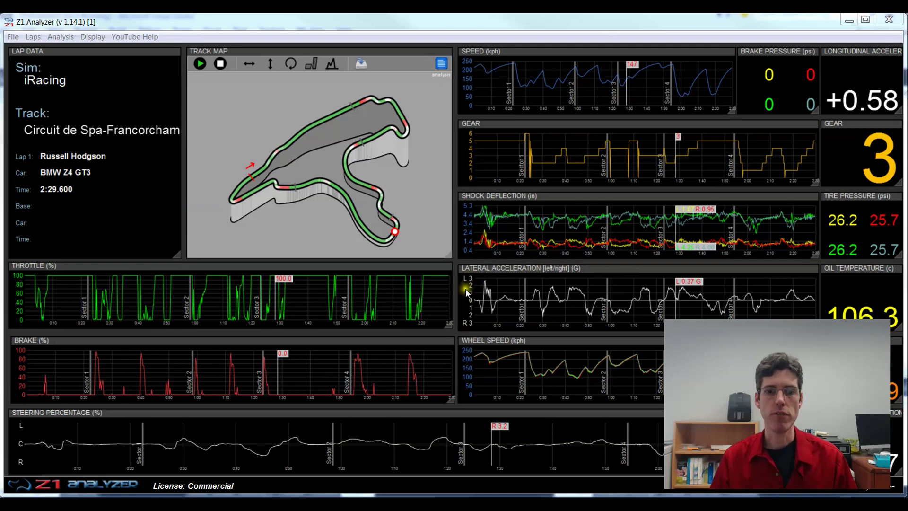
Move the data cursor to about 0:42 and switch off Title On Top in Settings
{"action": "left_click", "coordinate": [147, 303]}
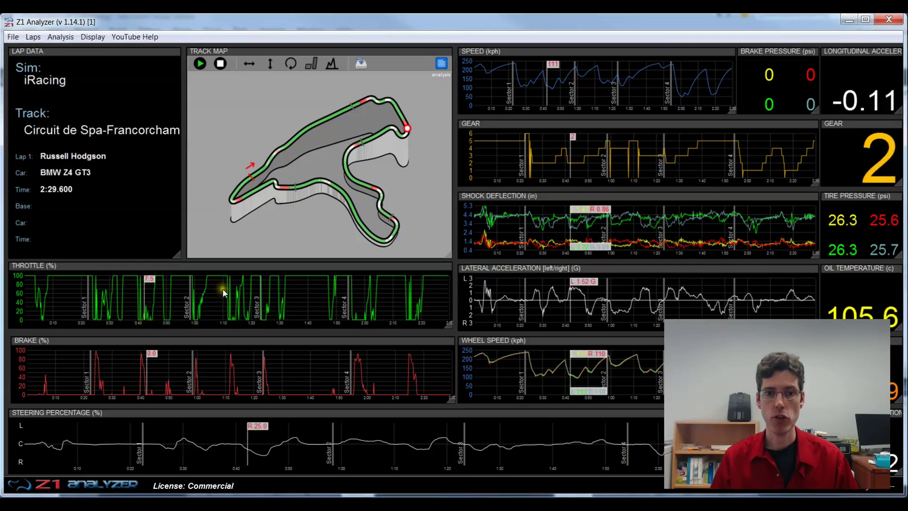
{"action": "left_click", "coordinate": [13, 37]}
{"action": "left_click", "coordinate": [46, 162]}
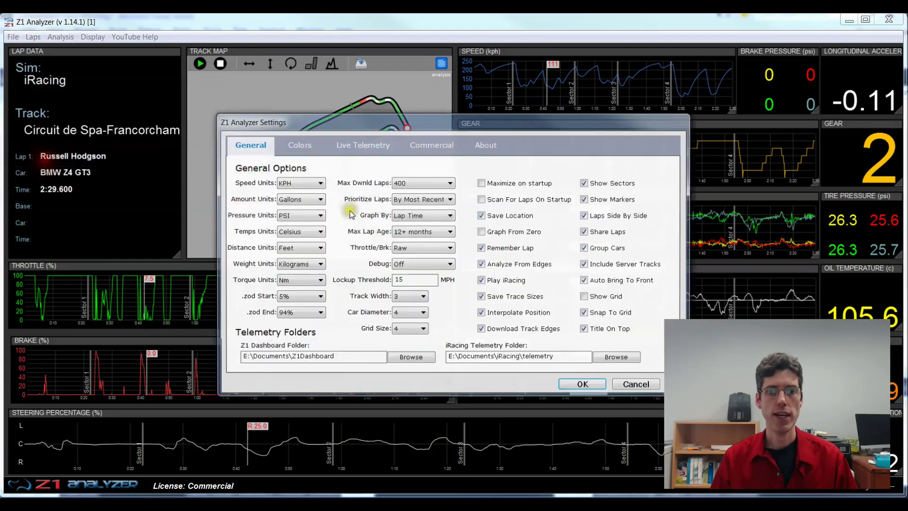
{"action": "left_click", "coordinate": [586, 329]}
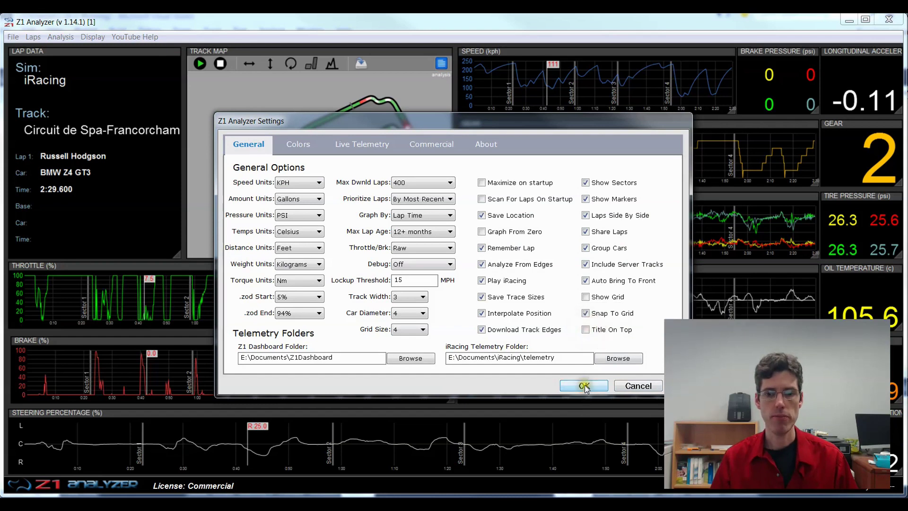
{"action": "left_click", "coordinate": [583, 385]}
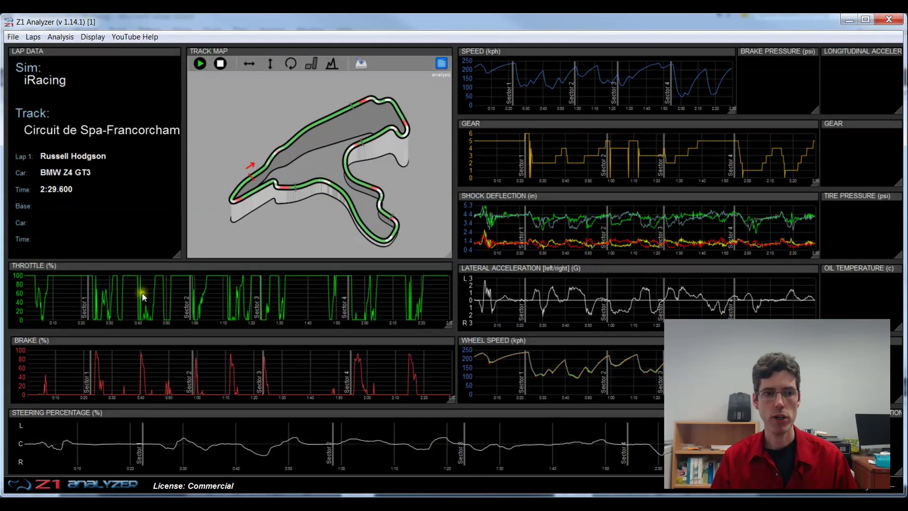
Replace the Throttle chart with Inner Tire Temperature from Tires and Brakes
{"action": "left_click", "coordinate": [116, 290]}
{"action": "left_click", "coordinate": [89, 285]}
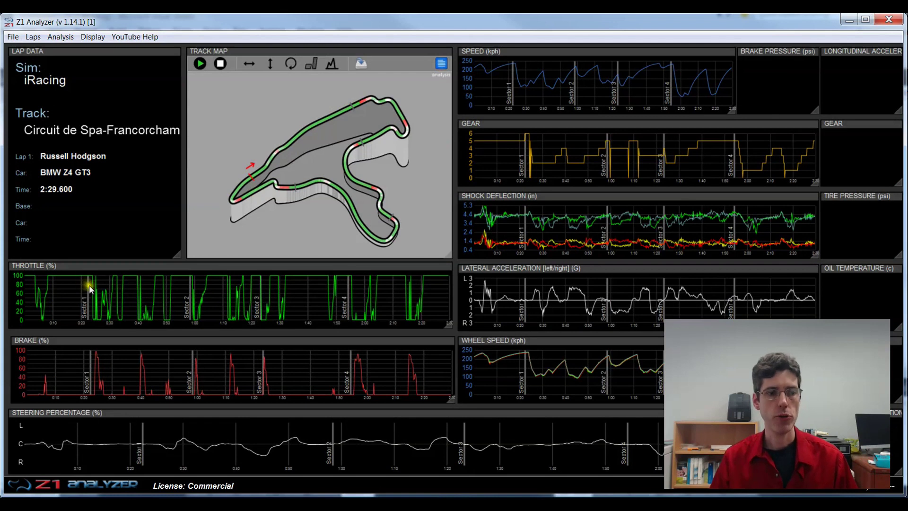
{"action": "right_click", "coordinate": [144, 289]}
{"action": "left_click", "coordinate": [153, 296]}
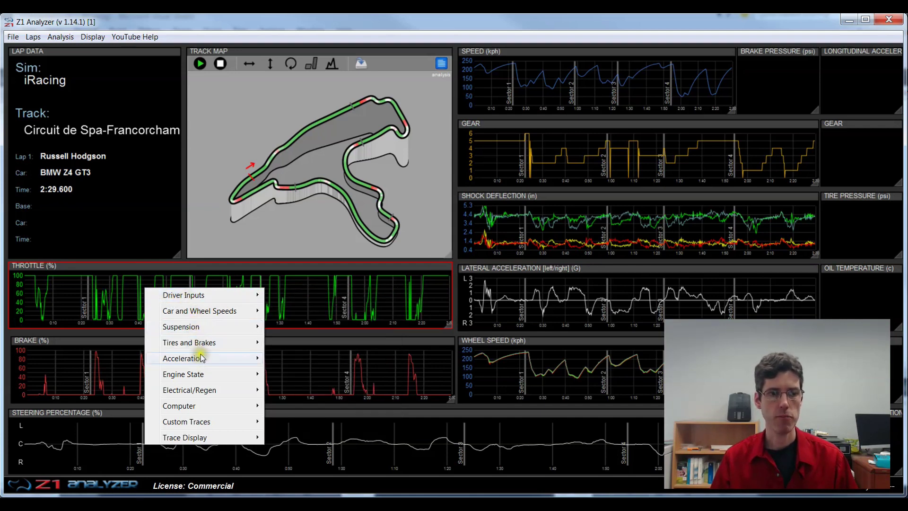
{"action": "mouse_move", "coordinate": [202, 343]}
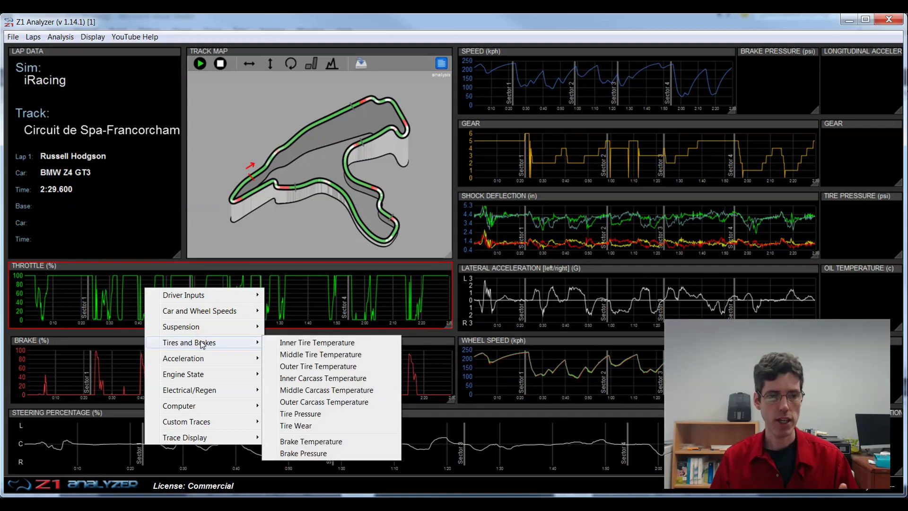
{"action": "left_click", "coordinate": [291, 344]}
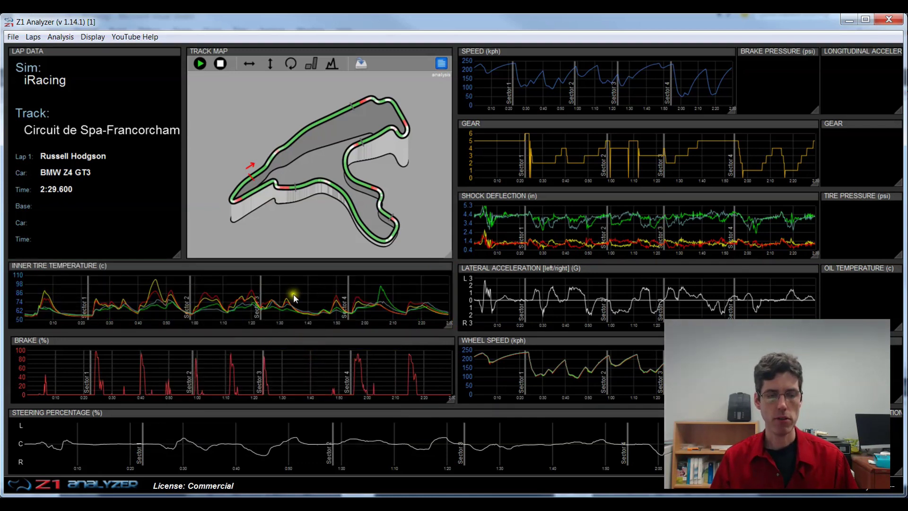
Switch that chart to Engine State Water Temperature and place a data cursor near 1:55
{"action": "right_click", "coordinate": [156, 306]}
{"action": "mouse_move", "coordinate": [219, 394]}
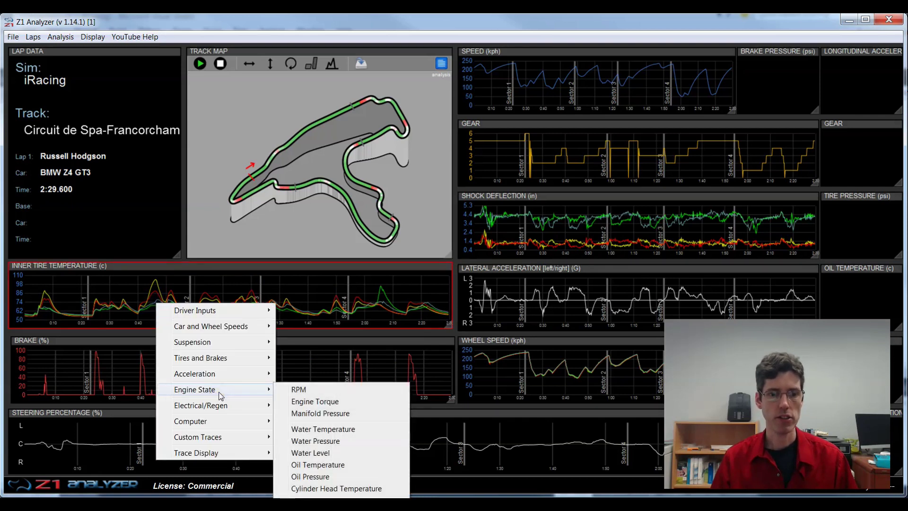
{"action": "left_click", "coordinate": [323, 430]}
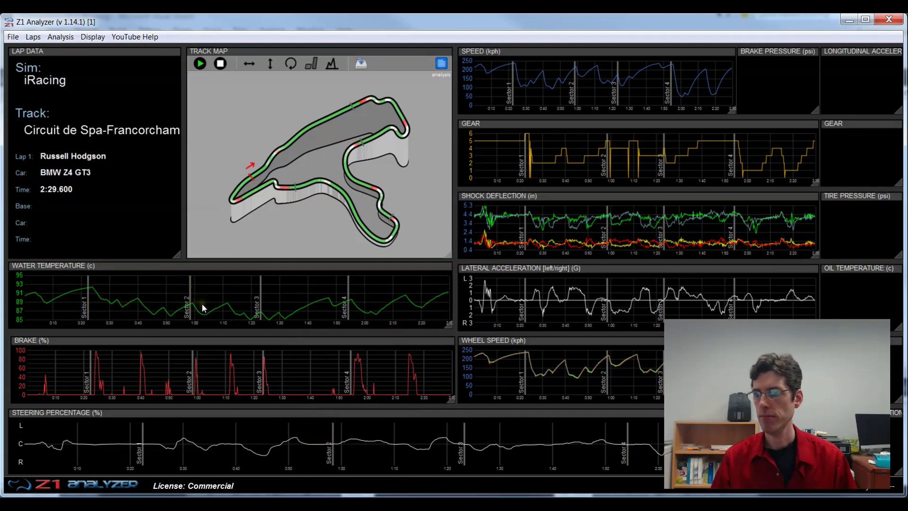
{"action": "left_click", "coordinate": [742, 156]}
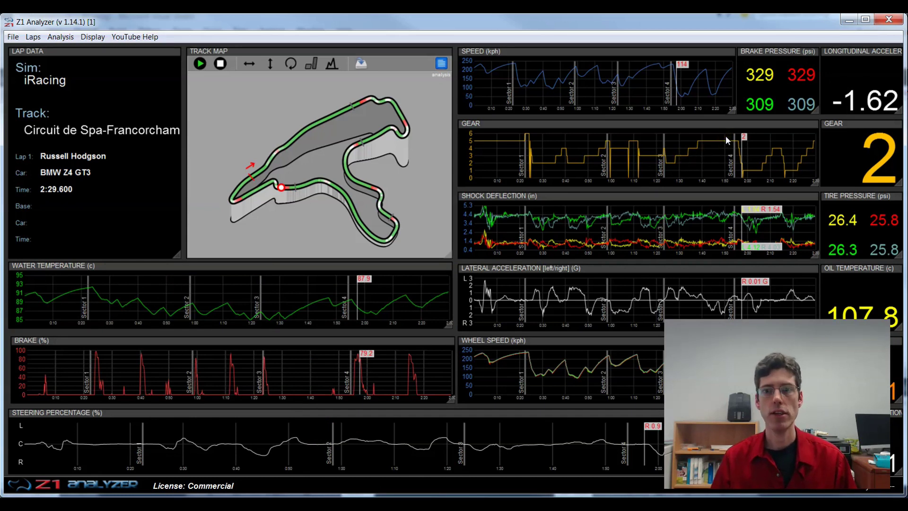
Switch the Brake Pressure gauge to display Driver Inputs > Throttle (%)
{"action": "right_click", "coordinate": [763, 86]}
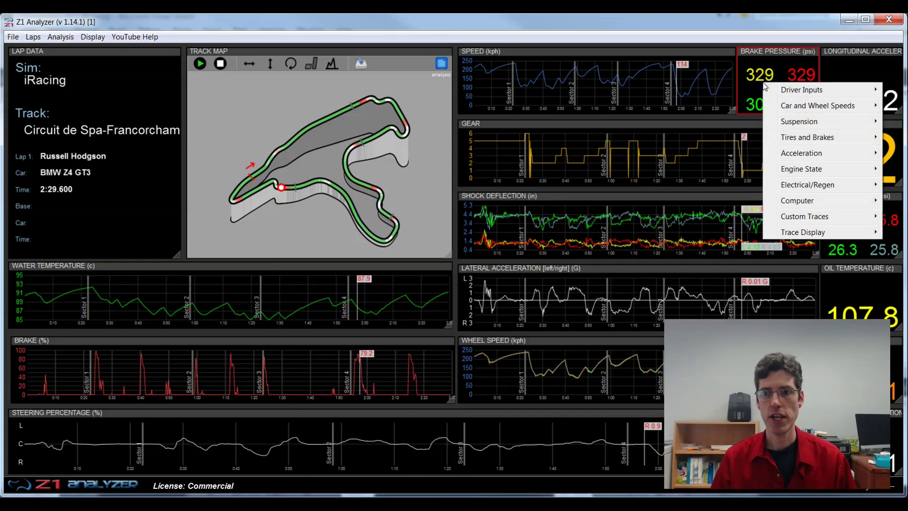
{"action": "mouse_move", "coordinate": [802, 89]}
{"action": "left_click", "coordinate": [693, 92]}
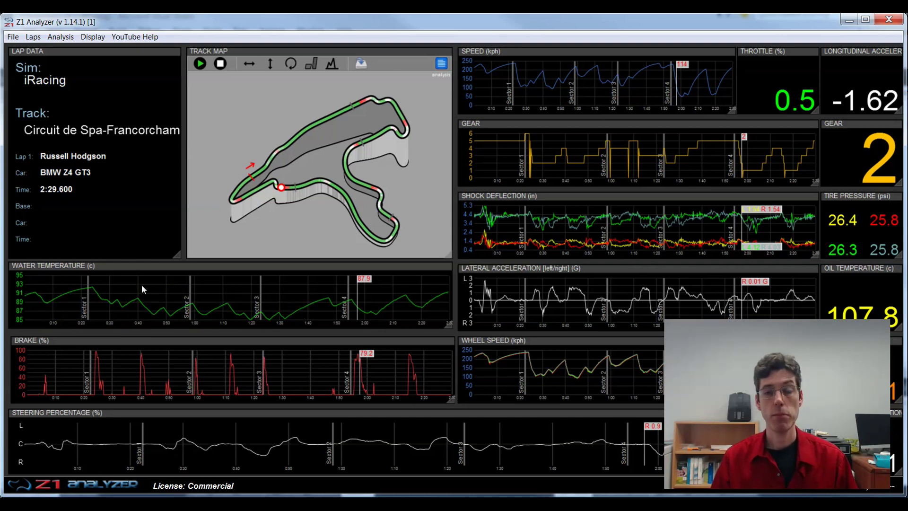
Set Graph By to Lap Distance in Settings so every trace plots against distance
{"action": "left_click", "coordinate": [13, 37]}
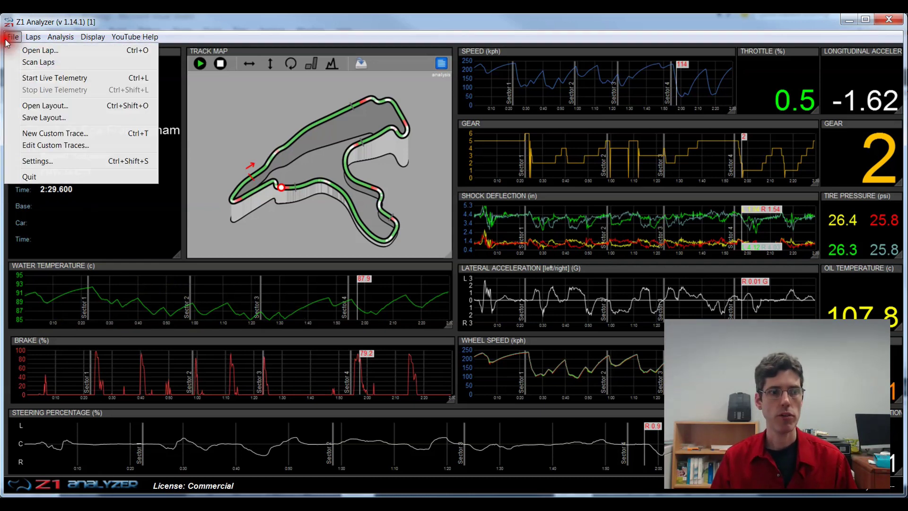
{"action": "left_click", "coordinate": [52, 159]}
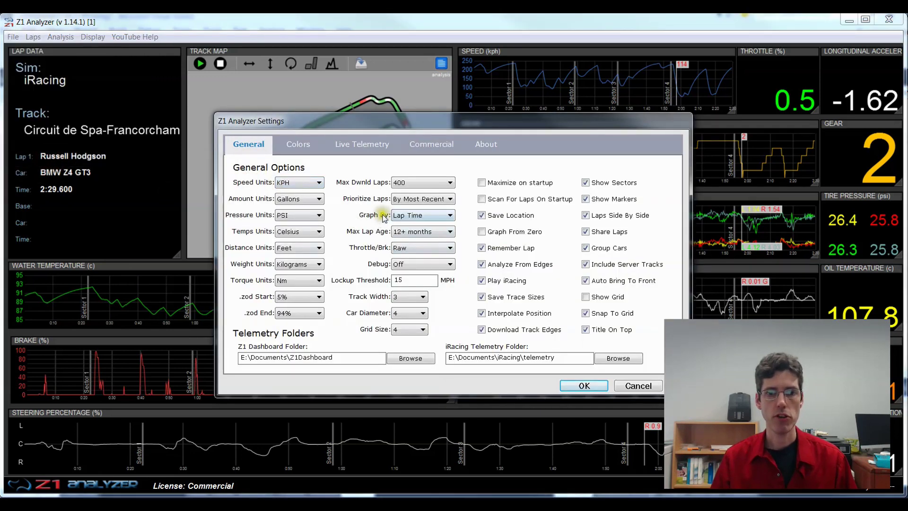
{"action": "left_click", "coordinate": [405, 215]}
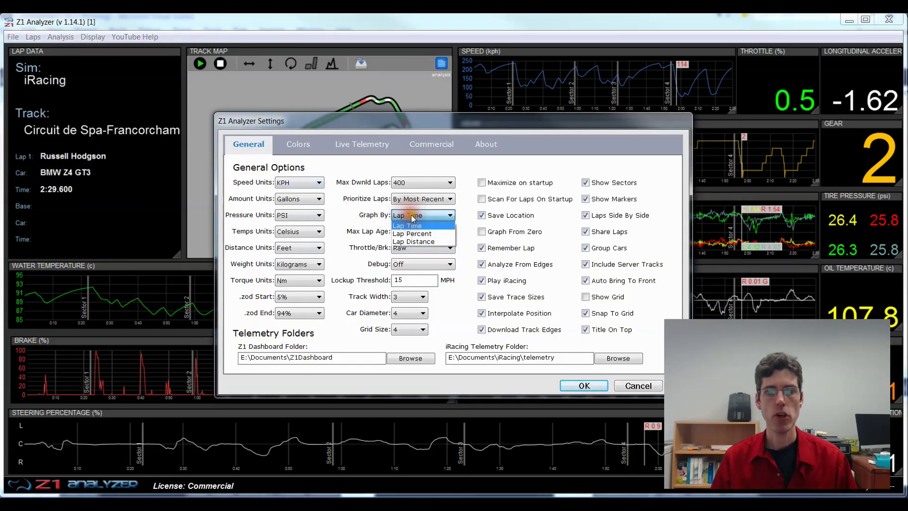
{"action": "left_click", "coordinate": [431, 242]}
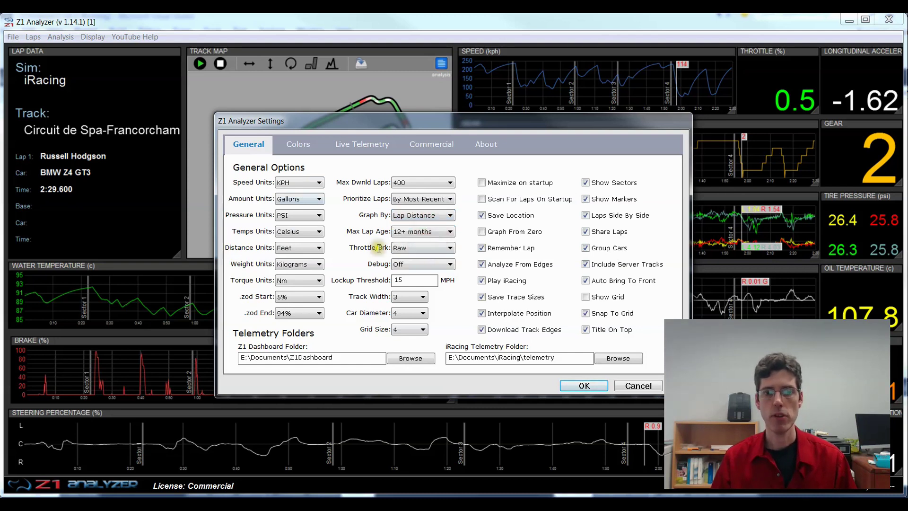
{"action": "left_click", "coordinate": [584, 386]}
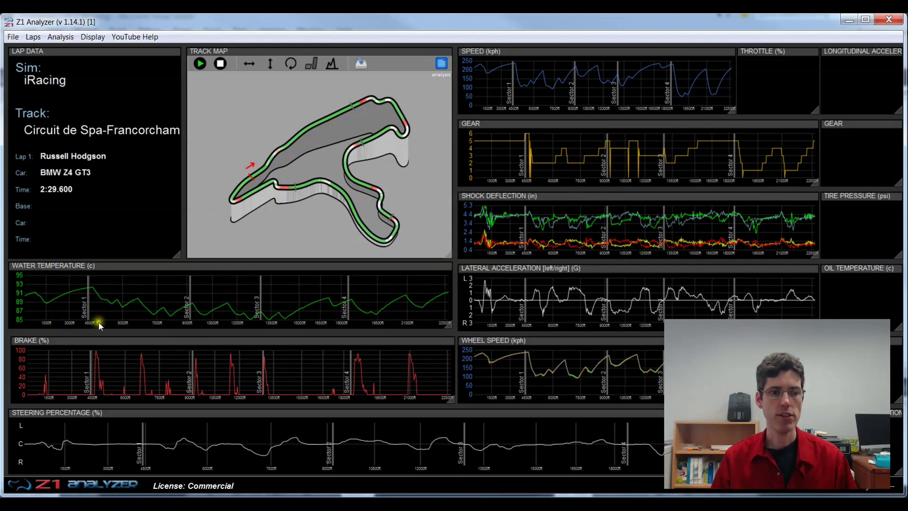
{"action": "left_click_drag", "start_coordinate": [168, 307], "coordinate": [233, 304]}
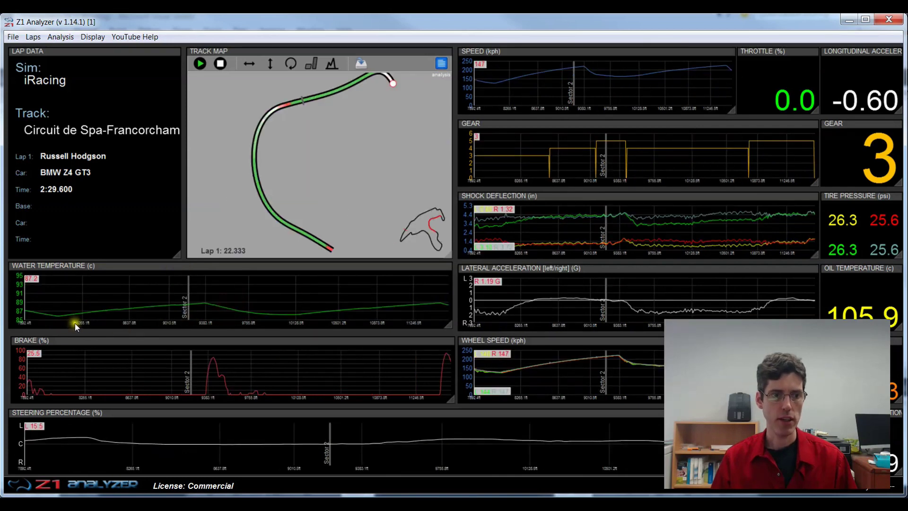
{"action": "right_click", "coordinate": [279, 310]}
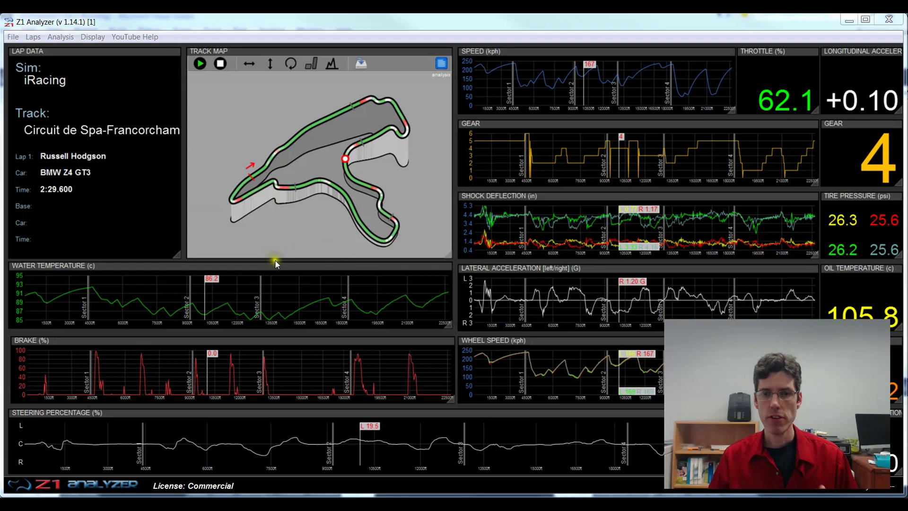
Move the Water Temperature, Gear graph, Gear readout, Track Map and Lap Data panels to new positions
{"action": "left_click", "coordinate": [112, 266]}
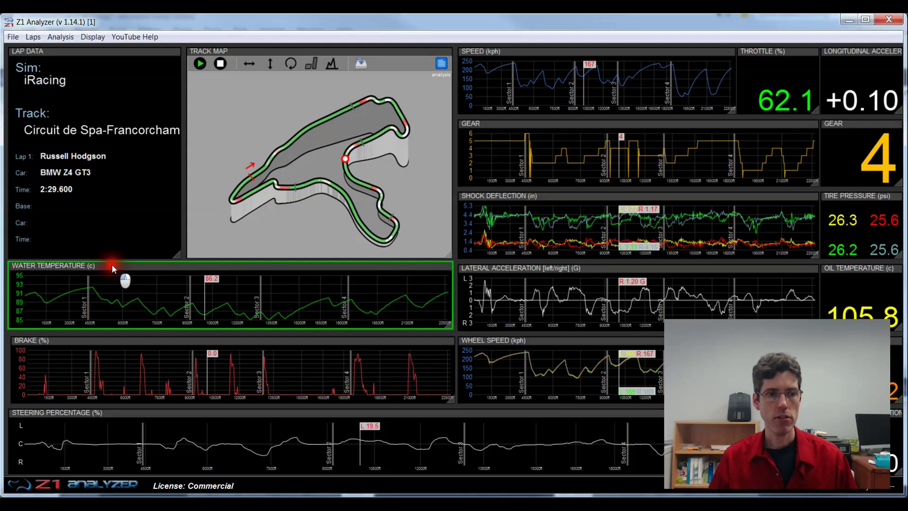
{"action": "left_click_drag", "start_coordinate": [112, 268], "coordinate": [284, 208]}
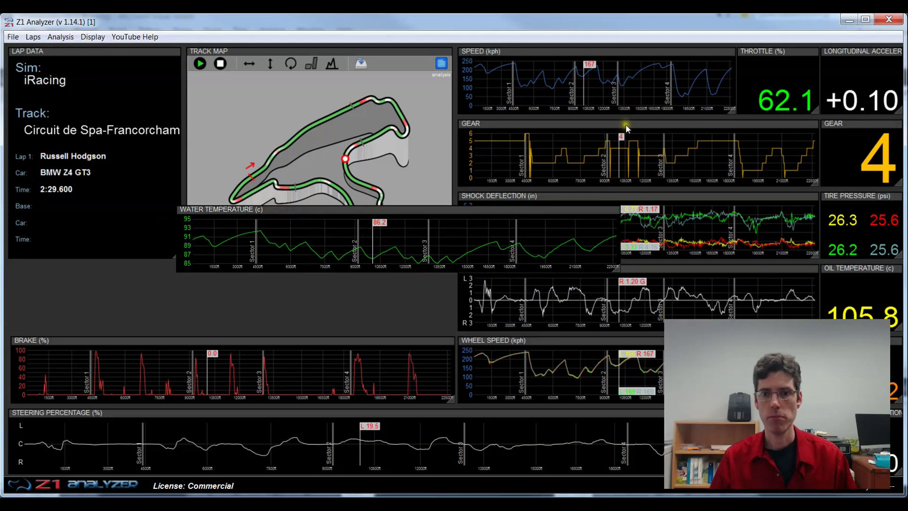
{"action": "left_click_drag", "start_coordinate": [602, 140], "coordinate": [490, 189]}
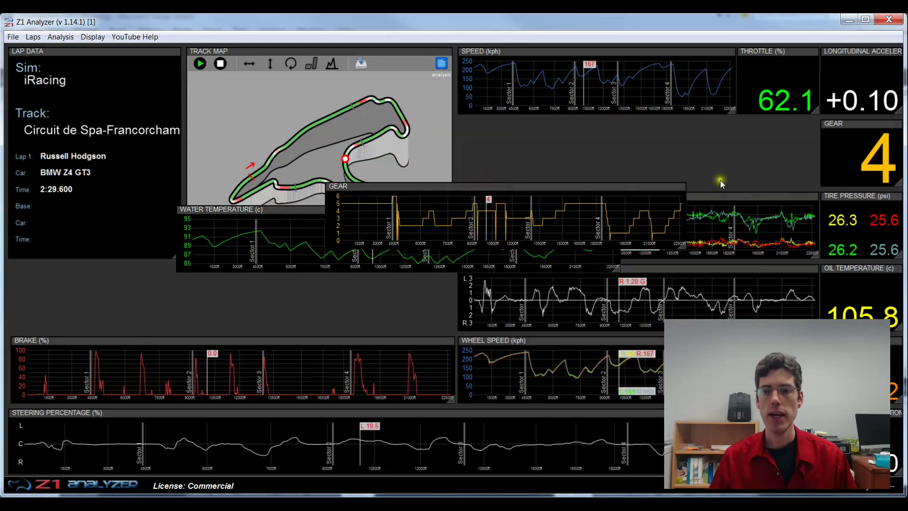
{"action": "left_click_drag", "start_coordinate": [854, 124], "coordinate": [662, 120]}
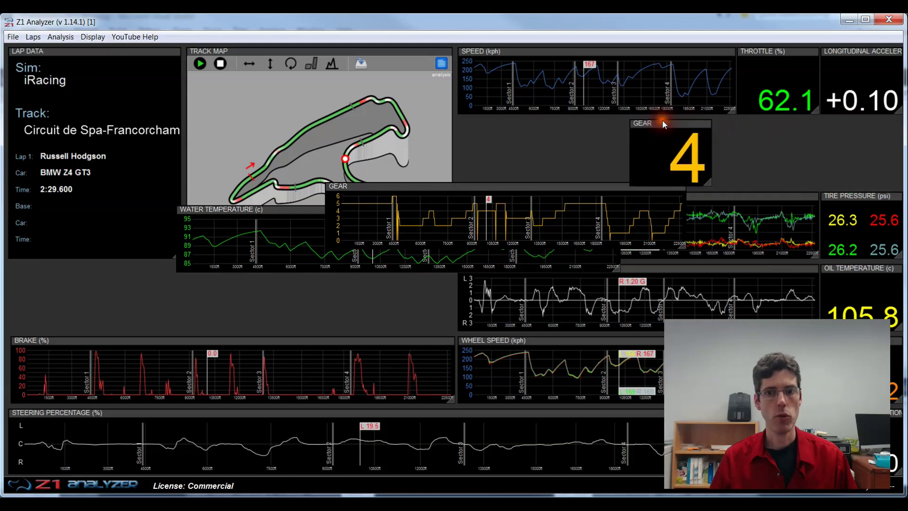
{"action": "left_click_drag", "start_coordinate": [258, 51], "coordinate": [367, 91]}
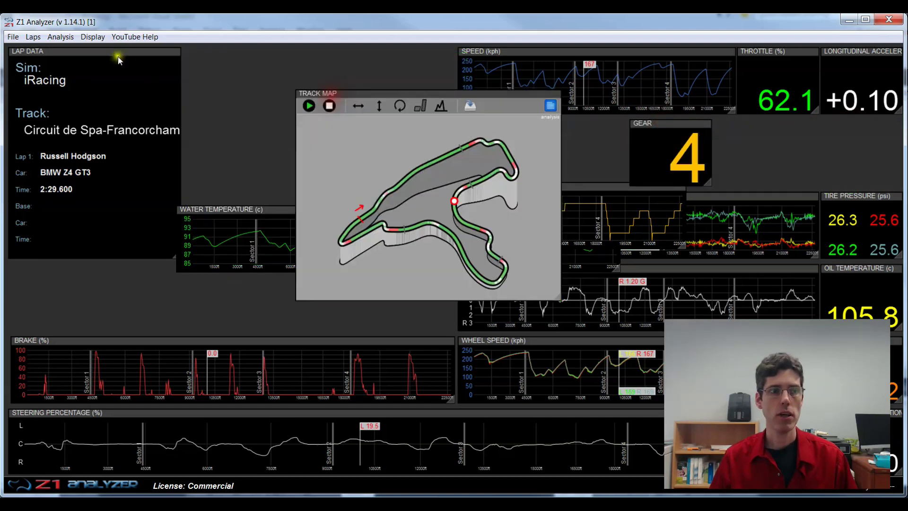
{"action": "left_click_drag", "start_coordinate": [101, 52], "coordinate": [139, 127]}
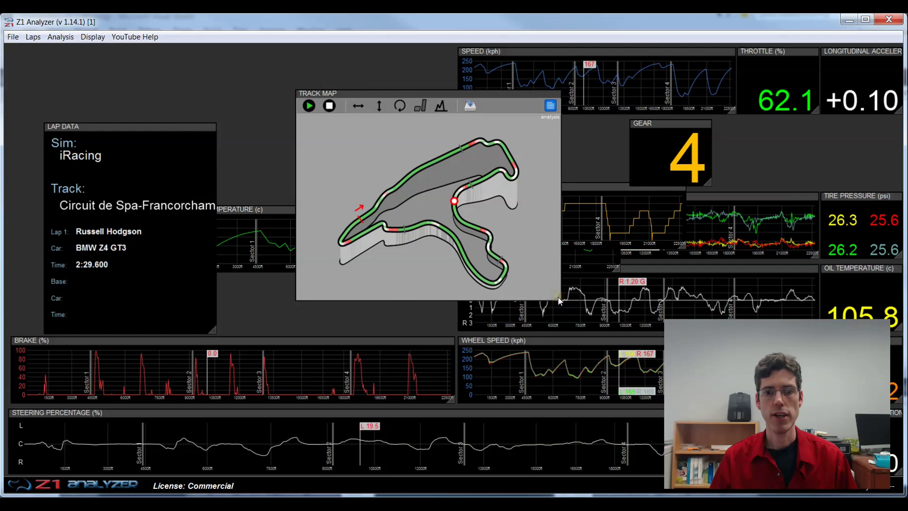
Enlarge Track Map, narrow Lap Data, and enlarge and raise the Water Temperature panel
{"action": "left_click_drag", "start_coordinate": [557, 296], "coordinate": [657, 359]}
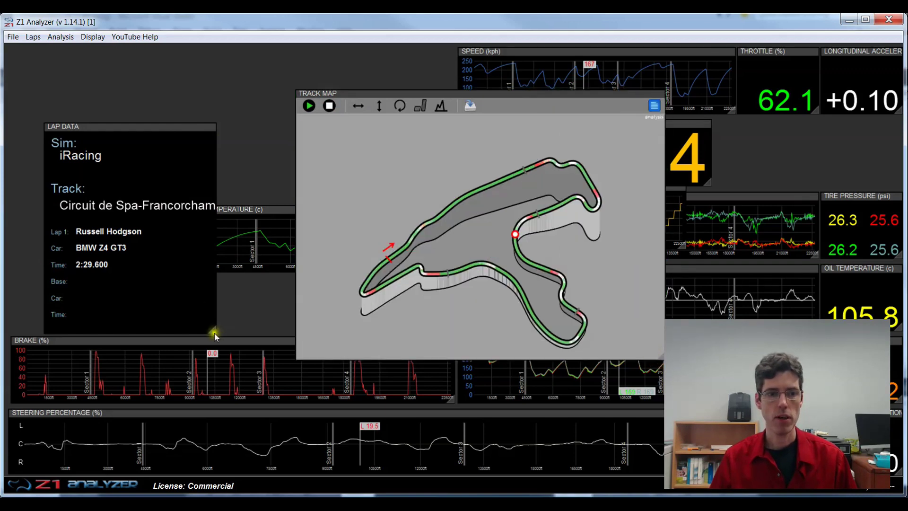
{"action": "left_click_drag", "start_coordinate": [213, 331], "coordinate": [192, 280]}
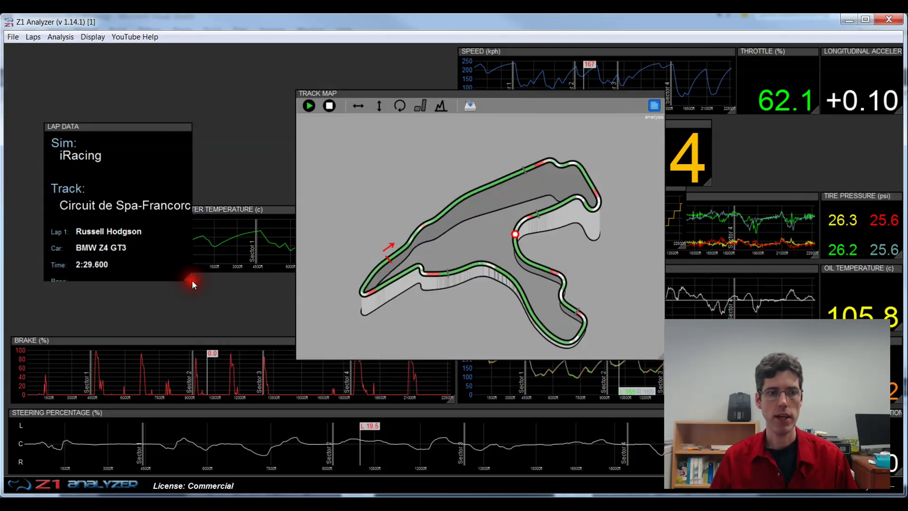
{"action": "left_click", "coordinate": [262, 209]}
{"action": "left_click_drag", "start_coordinate": [612, 272], "coordinate": [722, 314]}
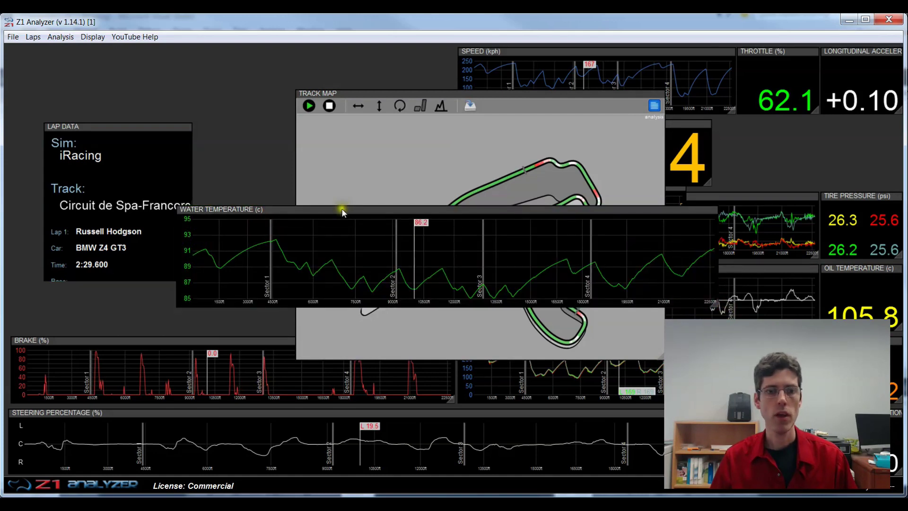
{"action": "left_click_drag", "start_coordinate": [341, 208], "coordinate": [314, 187]}
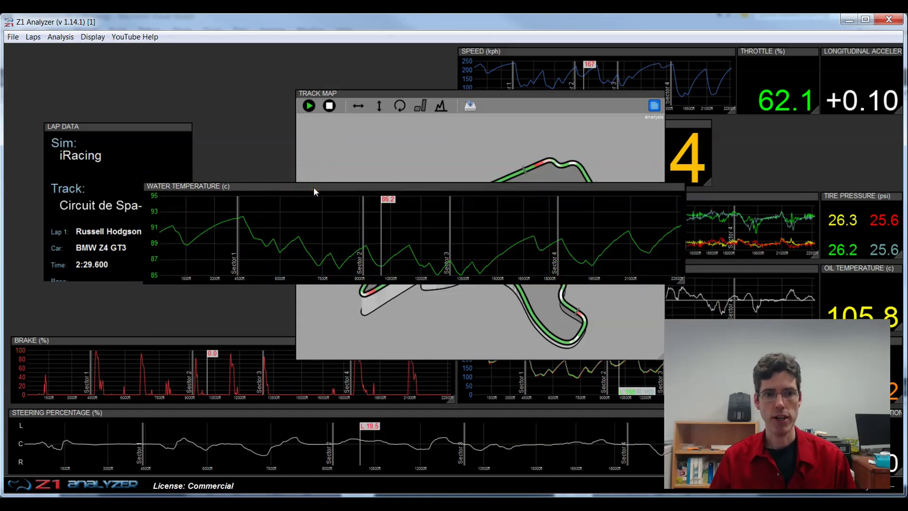
{"action": "left_click_drag", "start_coordinate": [315, 187], "coordinate": [359, 173]}
Drop the Water Temperature panel in place and turn off Snap To Grid in Settings
{"action": "left_click", "coordinate": [135, 101]}
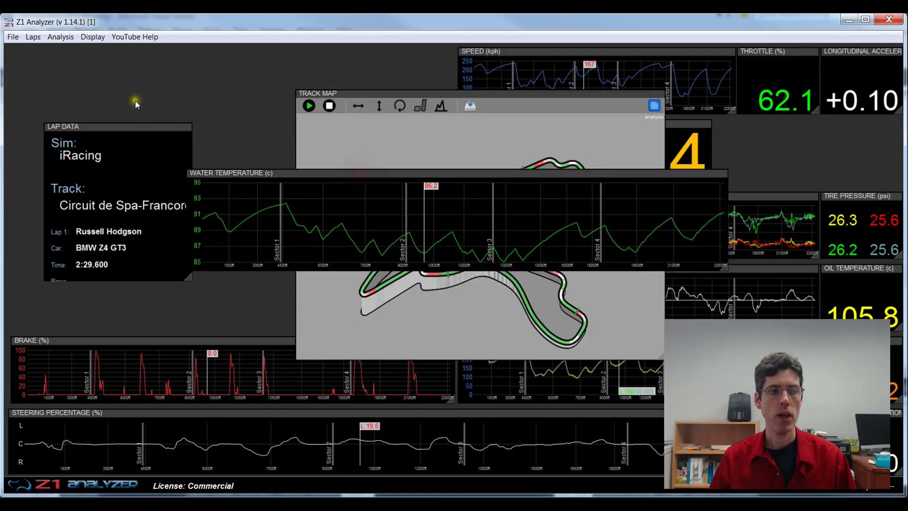
{"action": "left_click", "coordinate": [16, 39]}
{"action": "left_click", "coordinate": [26, 161]}
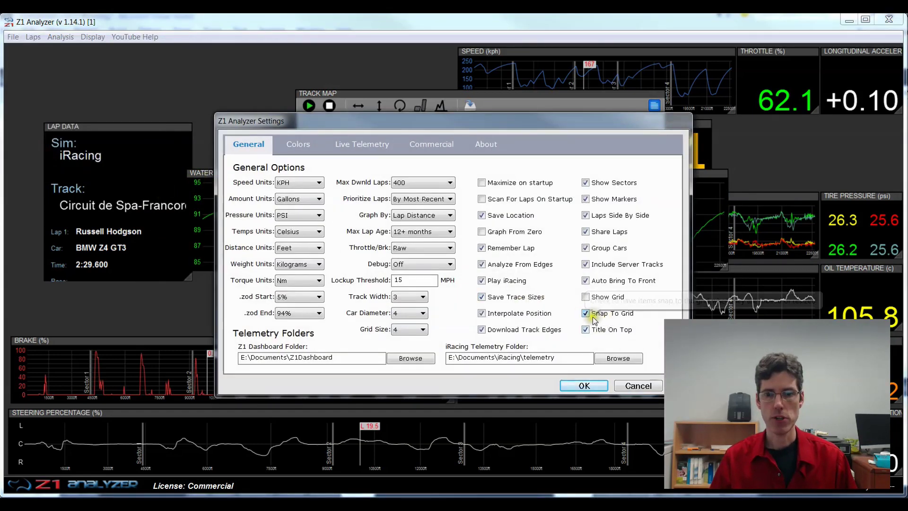
{"action": "left_click", "coordinate": [585, 313]}
{"action": "left_click", "coordinate": [585, 296]}
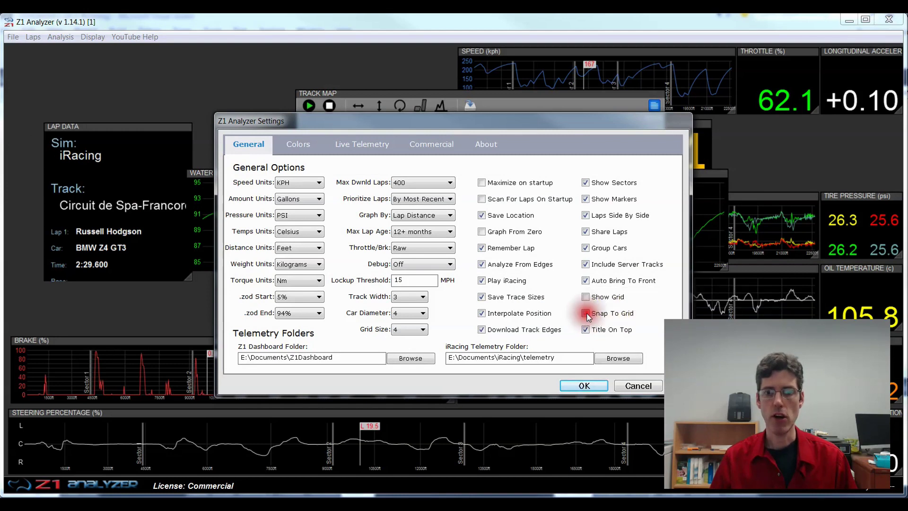
{"action": "left_click", "coordinate": [584, 384]}
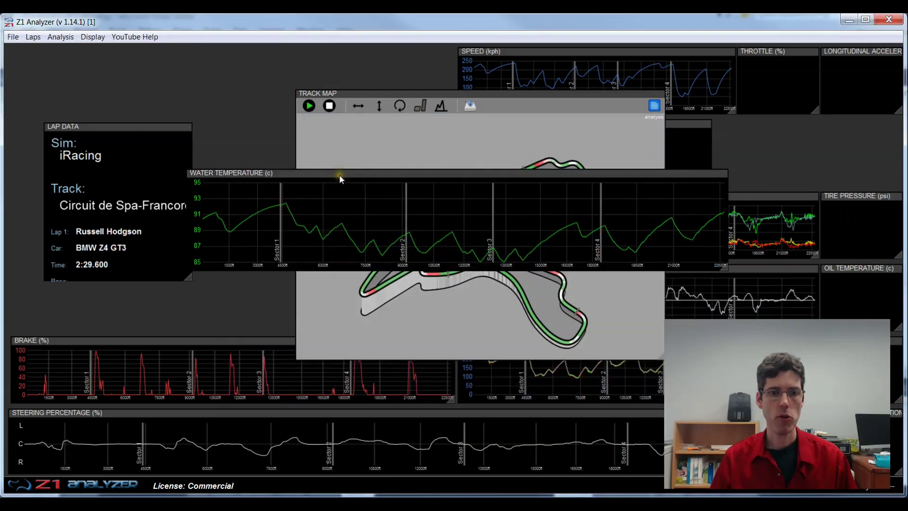
Move the Water Temperature panel freely higher, then reopen Settings
{"action": "left_click_drag", "start_coordinate": [339, 175], "coordinate": [367, 145]}
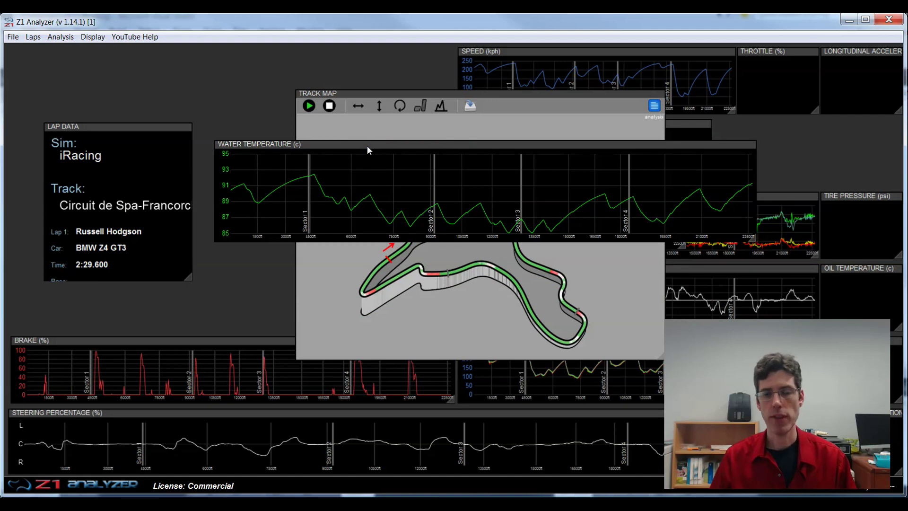
{"action": "left_click", "coordinate": [13, 37]}
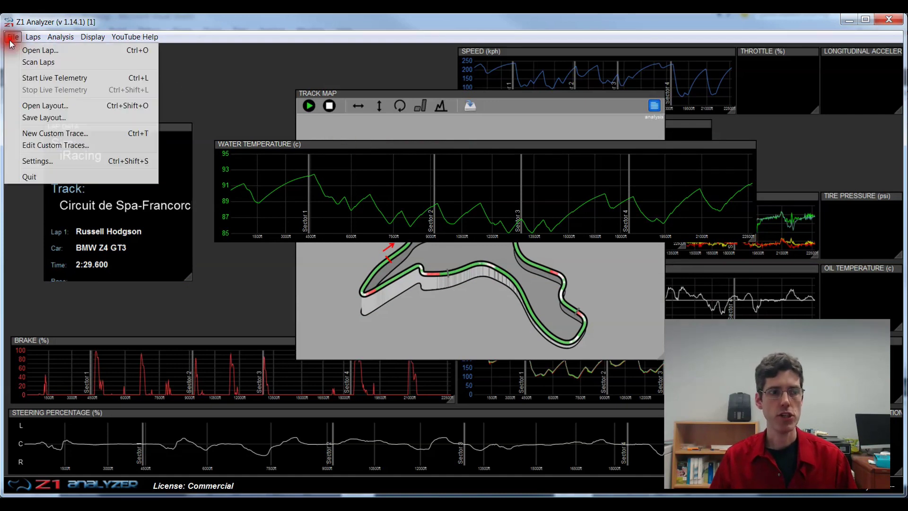
{"action": "left_click", "coordinate": [38, 161]}
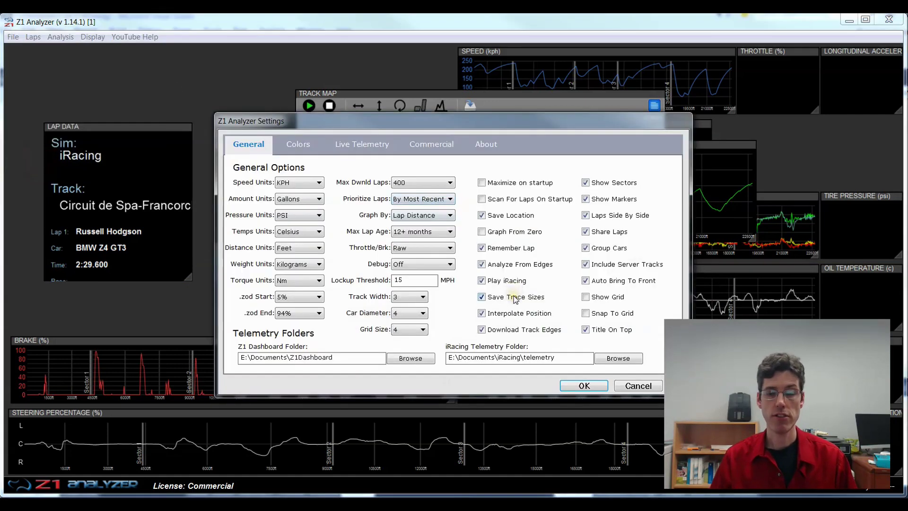
Set Grid Size 10 with Show Grid on, then move the Water Temperature panel higher
{"action": "left_click", "coordinate": [415, 330]}
{"action": "left_click", "coordinate": [406, 387]}
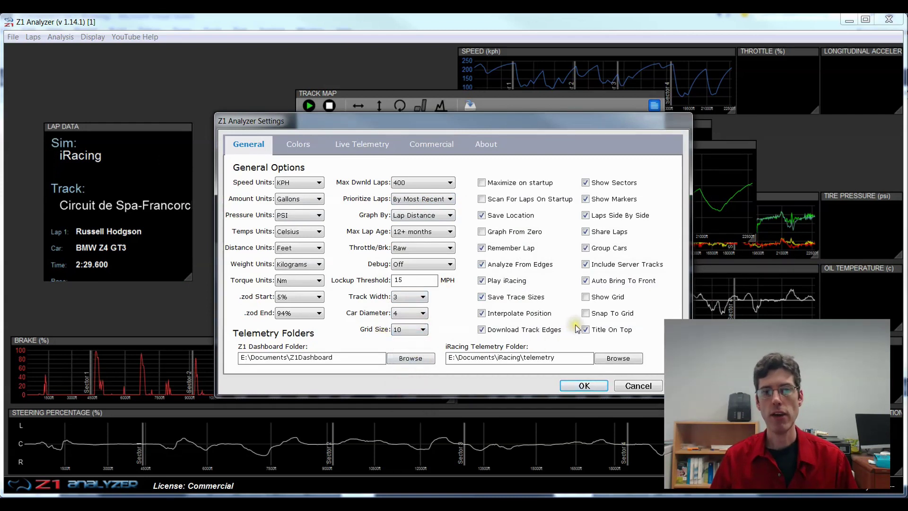
{"action": "left_click", "coordinate": [586, 297]}
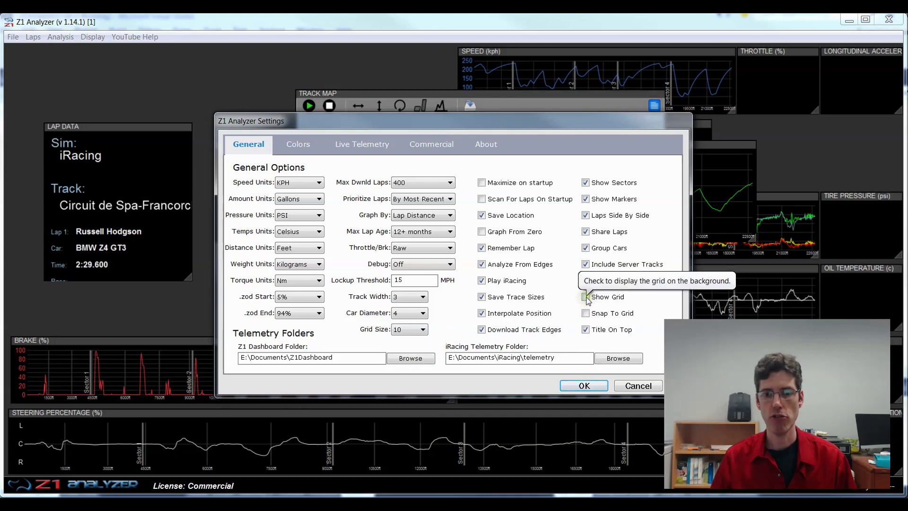
{"action": "left_click", "coordinate": [584, 386]}
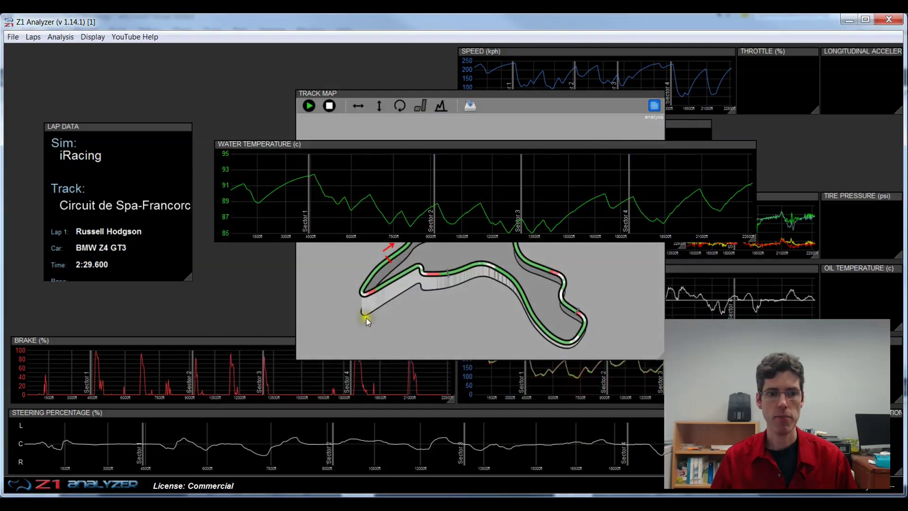
{"action": "left_click_drag", "start_coordinate": [357, 190], "coordinate": [373, 192]}
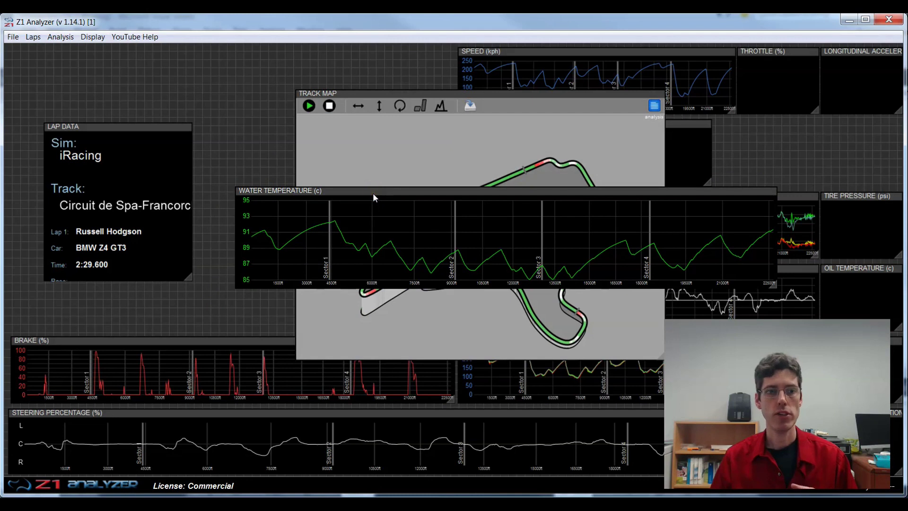
{"action": "left_click_drag", "start_coordinate": [359, 189], "coordinate": [356, 155]}
Re-enable Snap To Grid in Settings
{"action": "left_click", "coordinate": [13, 37]}
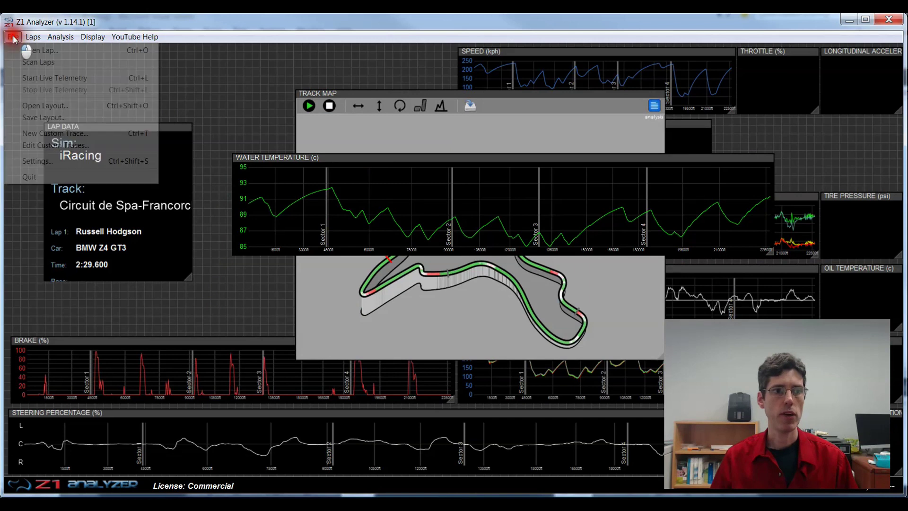
{"action": "left_click", "coordinate": [28, 160]}
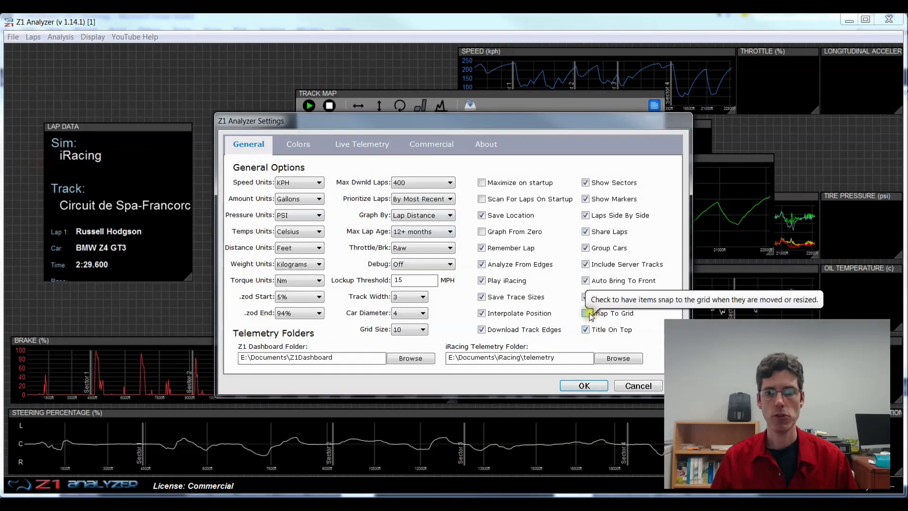
{"action": "left_click", "coordinate": [583, 312]}
{"action": "left_click", "coordinate": [582, 383]}
Snap the Water Temperature panel to the grid, making it narrower and taller
{"action": "left_click_drag", "start_coordinate": [430, 158], "coordinate": [394, 115]}
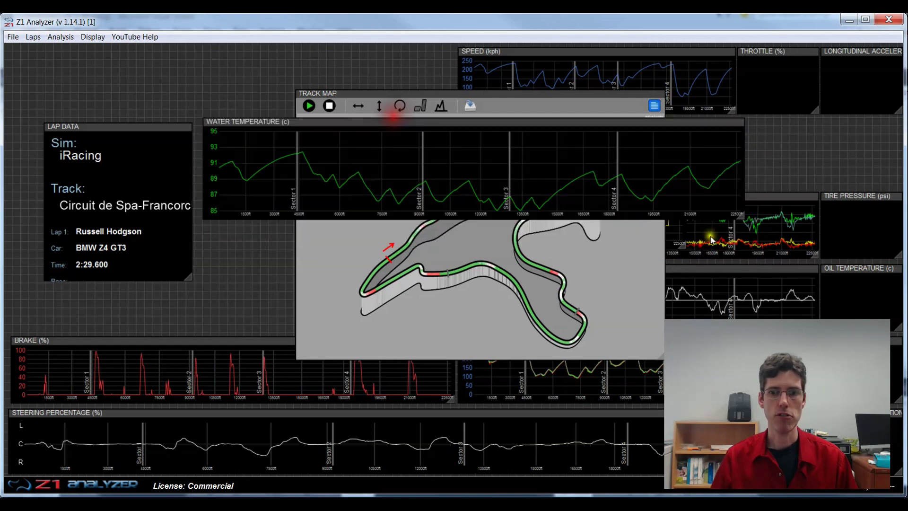
{"action": "left_click_drag", "start_coordinate": [741, 218], "coordinate": [631, 276]}
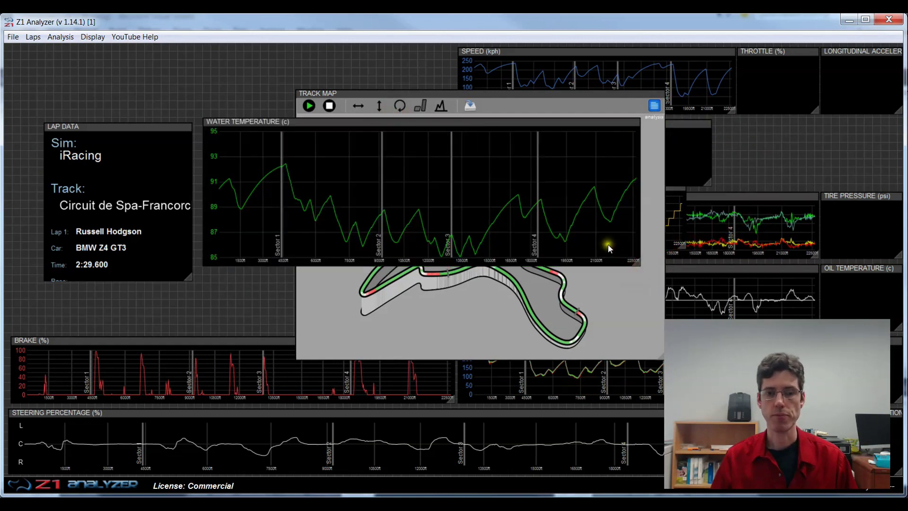
{"action": "left_click_drag", "start_coordinate": [608, 244], "coordinate": [354, 143]}
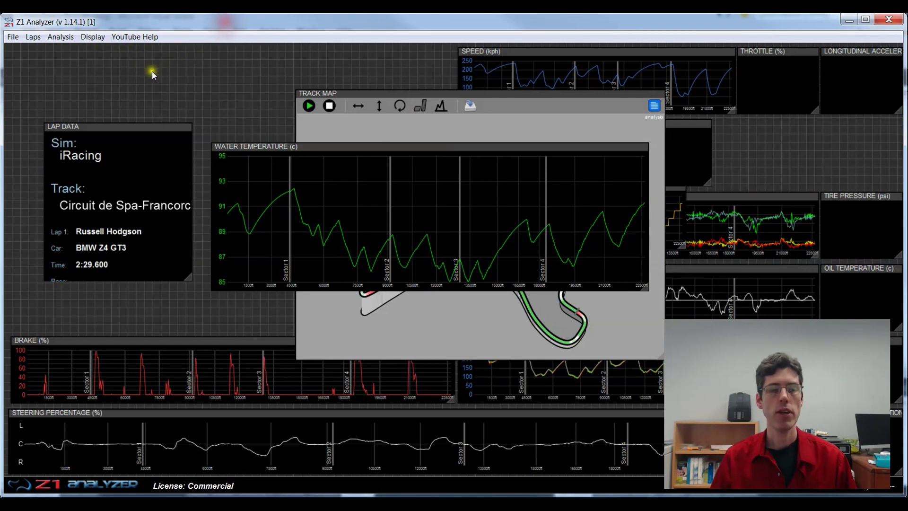
{"action": "left_click", "coordinate": [95, 38]}
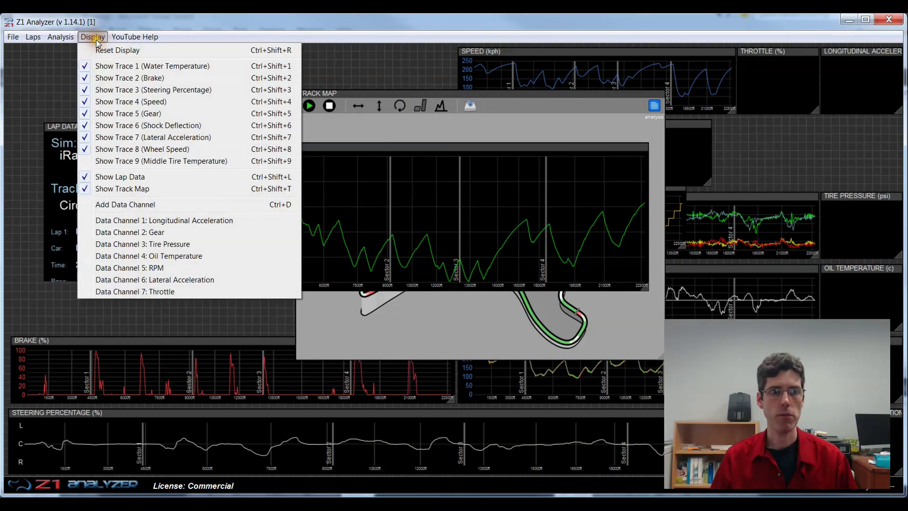
{"action": "left_click", "coordinate": [110, 51]}
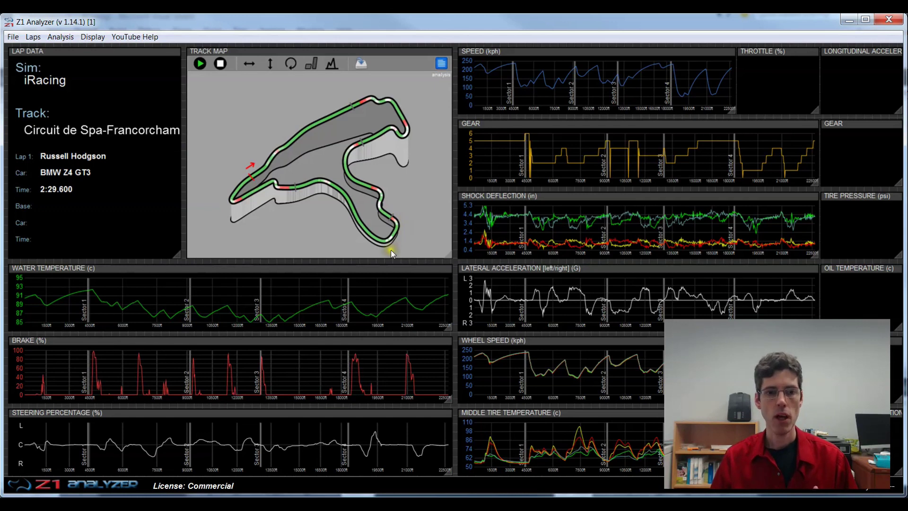
{"action": "right_click", "coordinate": [247, 295]}
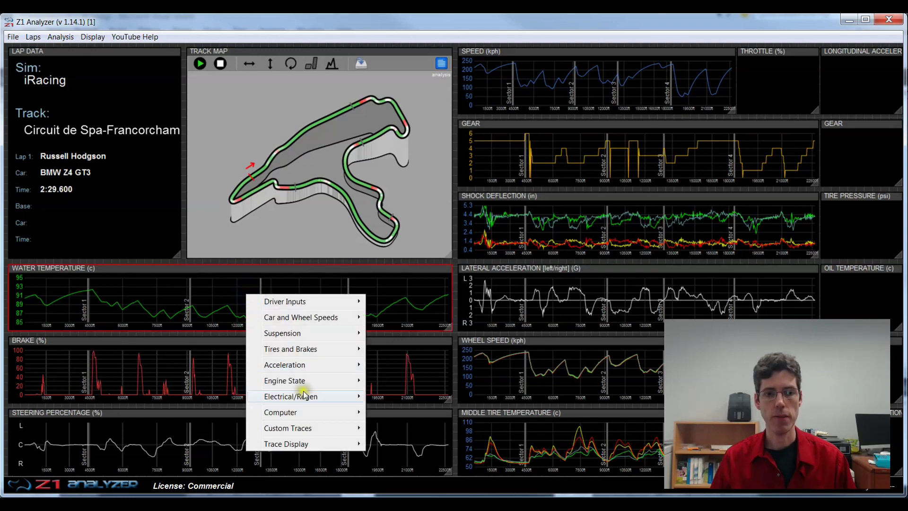
{"action": "mouse_move", "coordinate": [310, 446]}
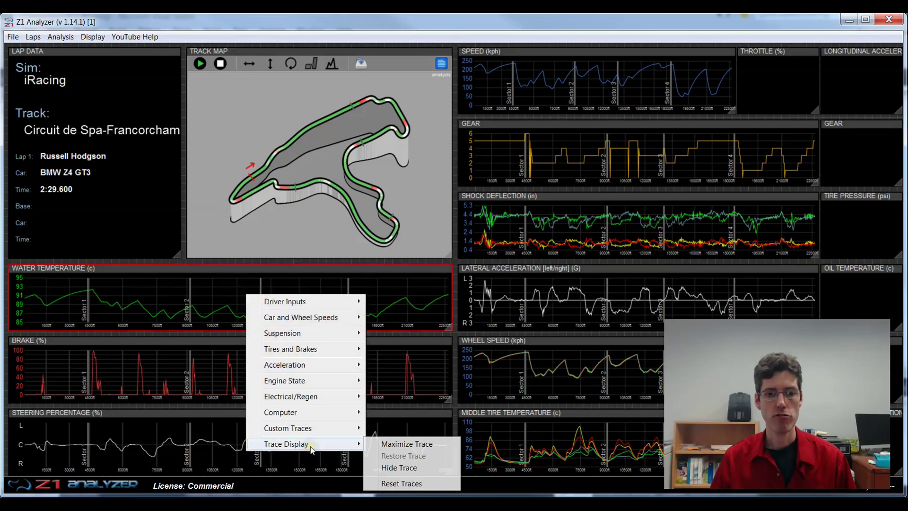
{"action": "left_click", "coordinate": [424, 446]}
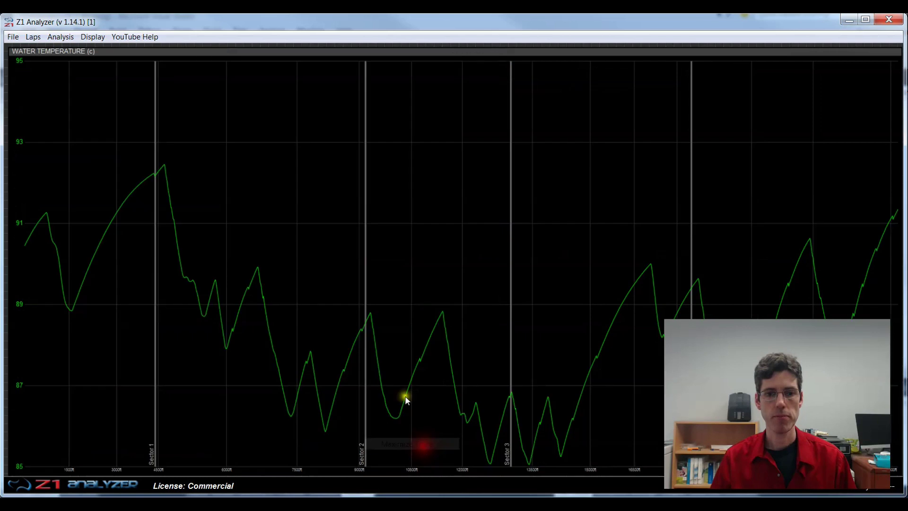
{"action": "right_click", "coordinate": [257, 209]}
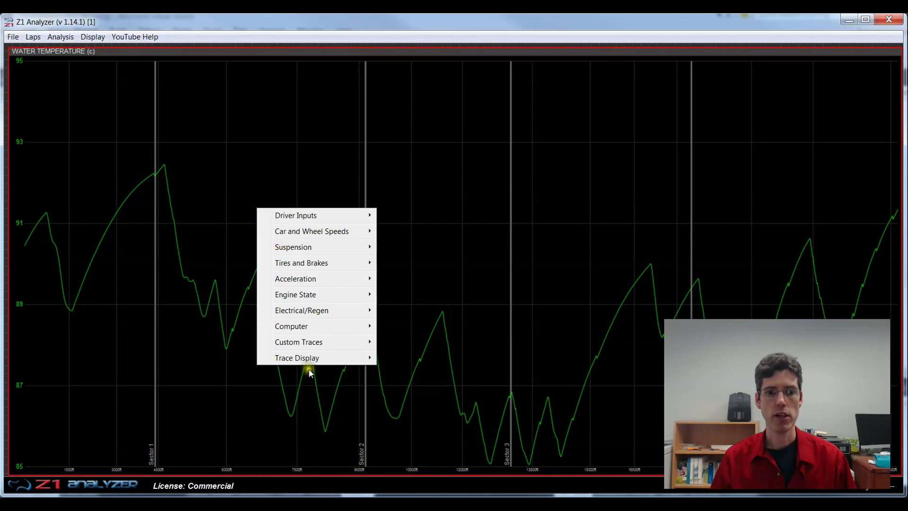
{"action": "left_click", "coordinate": [316, 364]}
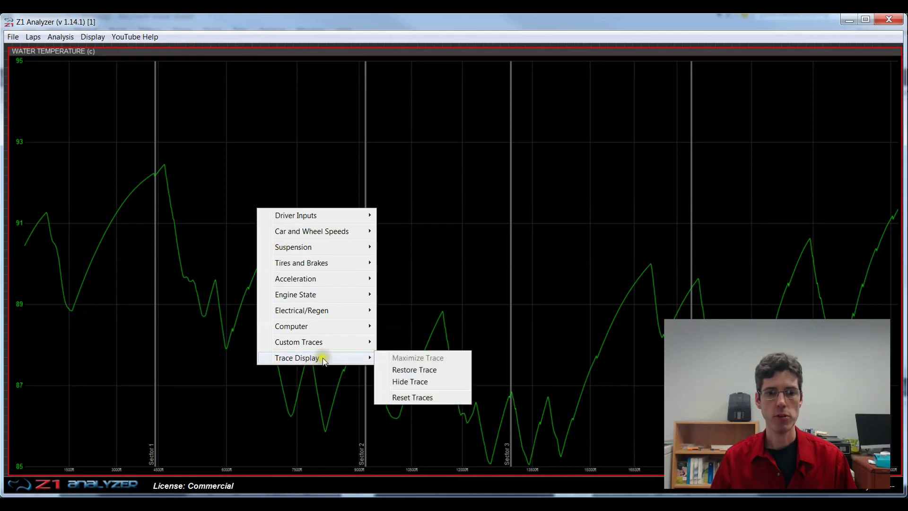
{"action": "left_click", "coordinate": [409, 370]}
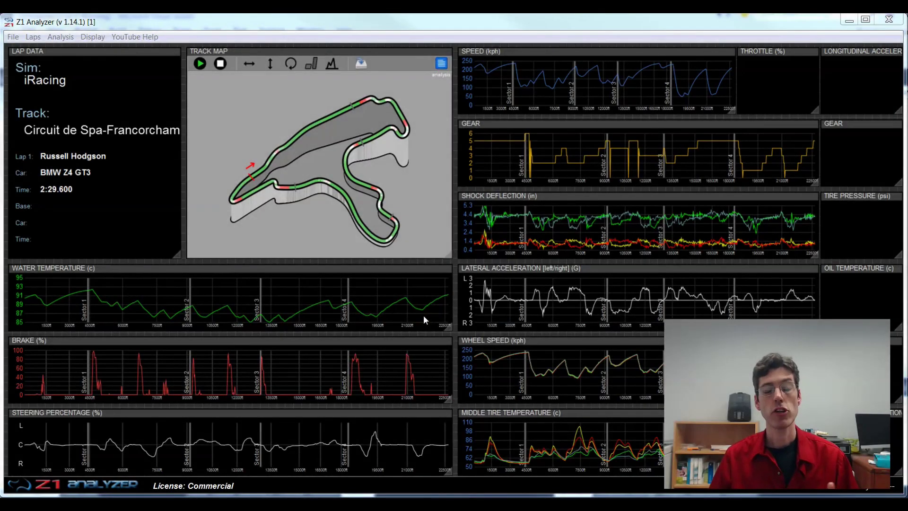
Place the data cursor at a lap point so every chart shows its value
{"action": "left_click", "coordinate": [416, 308]}
{"action": "left_click", "coordinate": [370, 303]}
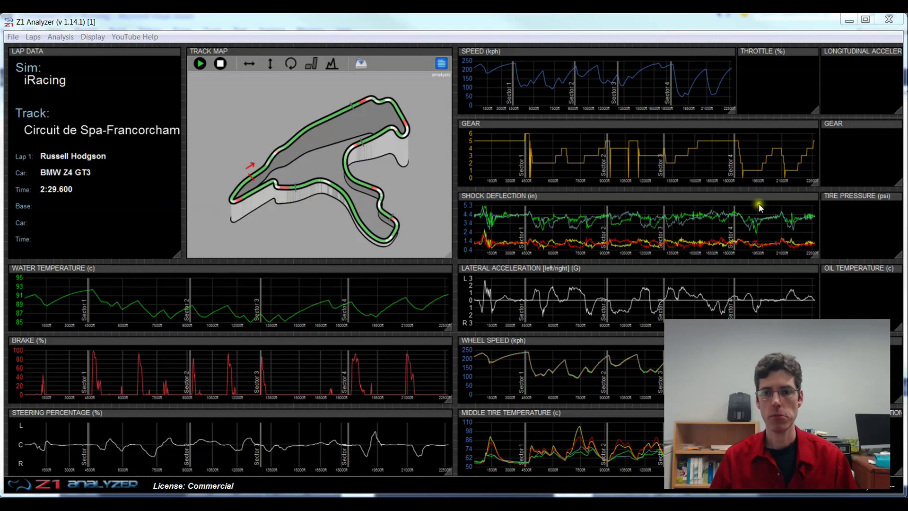
{"action": "left_click", "coordinate": [560, 241]}
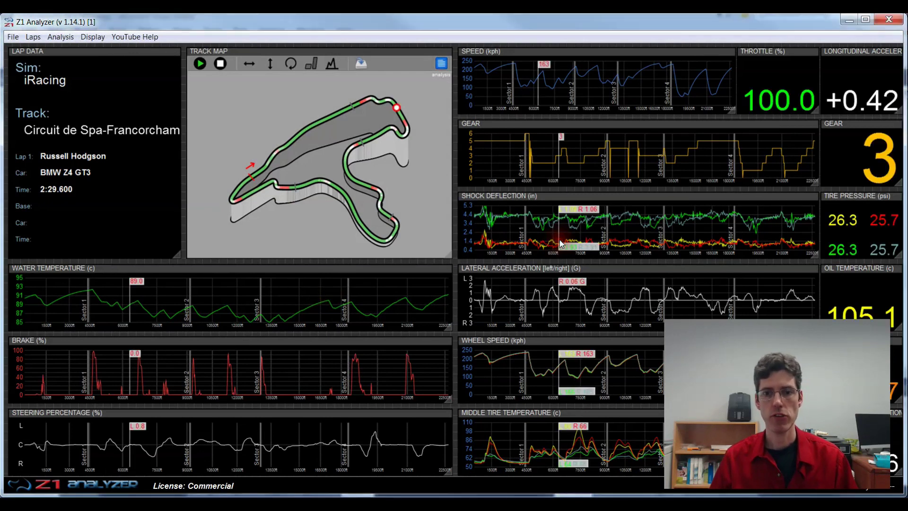
Hide the Water Temperature trace, then restore it with Display > Show Trace 1
{"action": "right_click", "coordinate": [164, 288]}
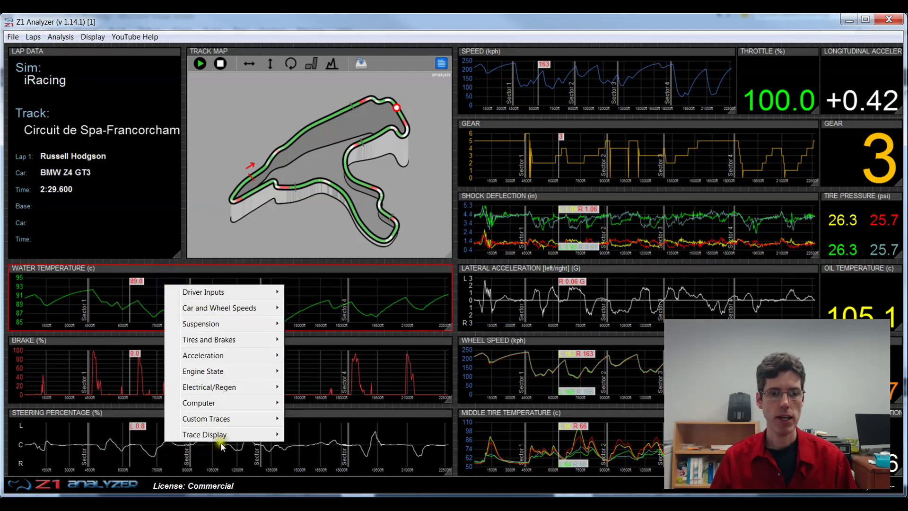
{"action": "mouse_move", "coordinate": [224, 435]}
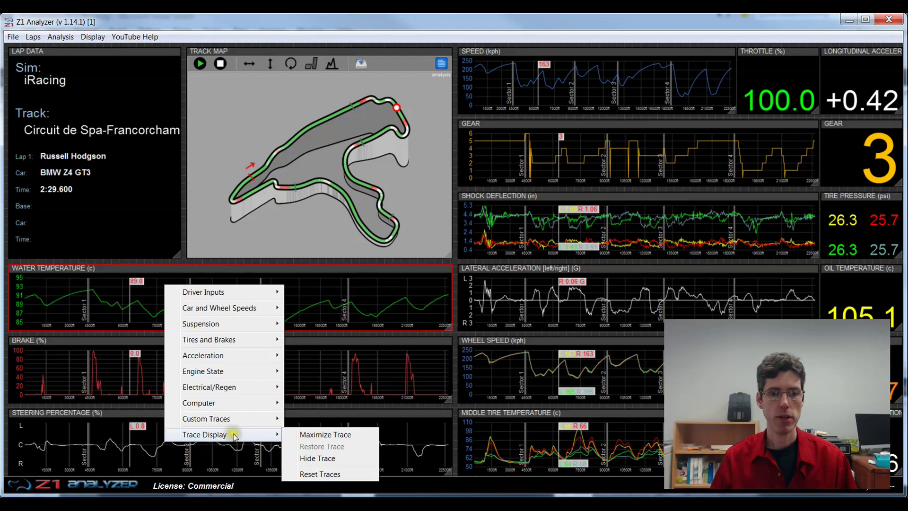
{"action": "left_click", "coordinate": [317, 459]}
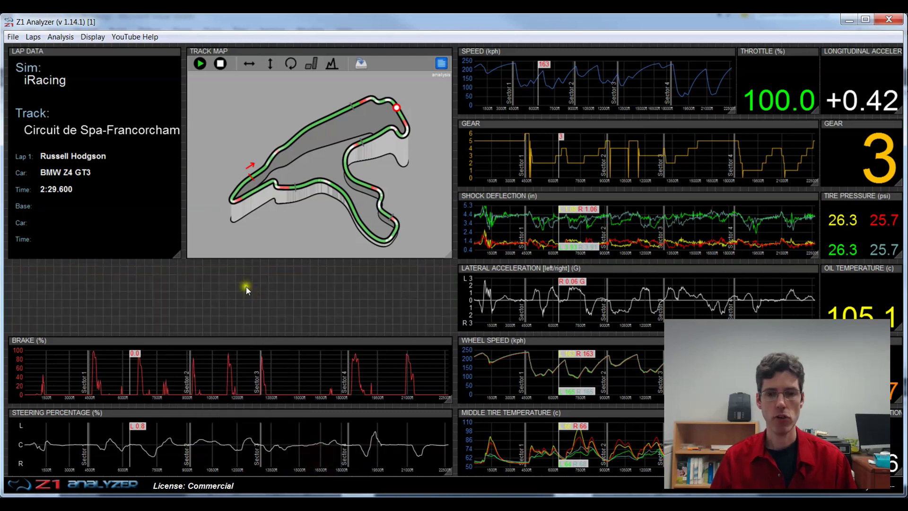
{"action": "left_click", "coordinate": [91, 39]}
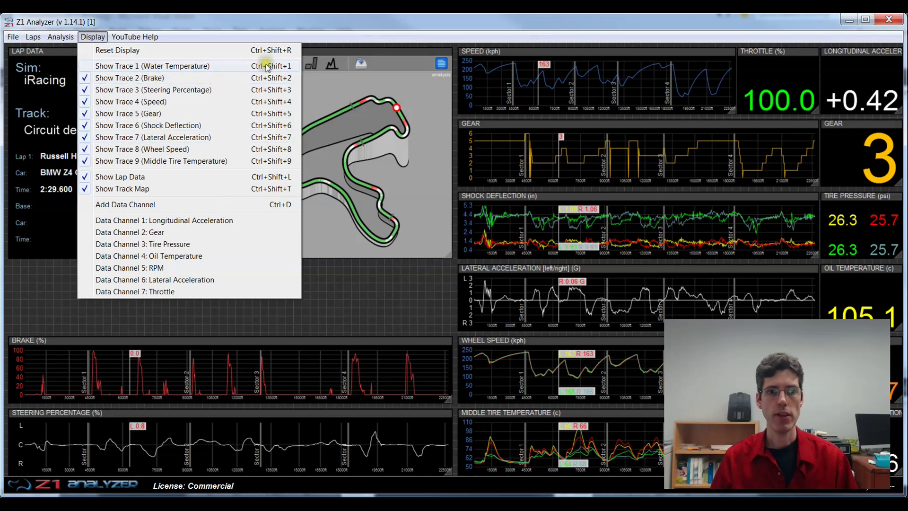
{"action": "left_click", "coordinate": [89, 66]}
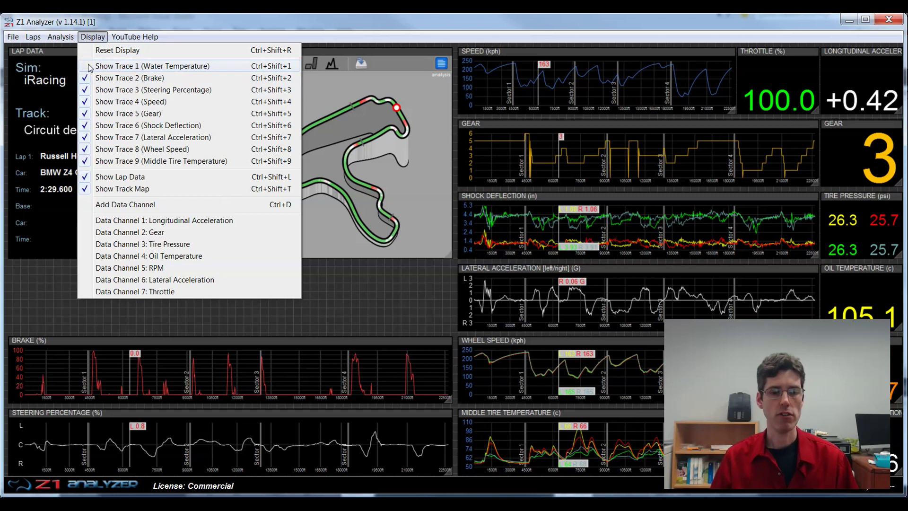
{"action": "left_click", "coordinate": [89, 67]}
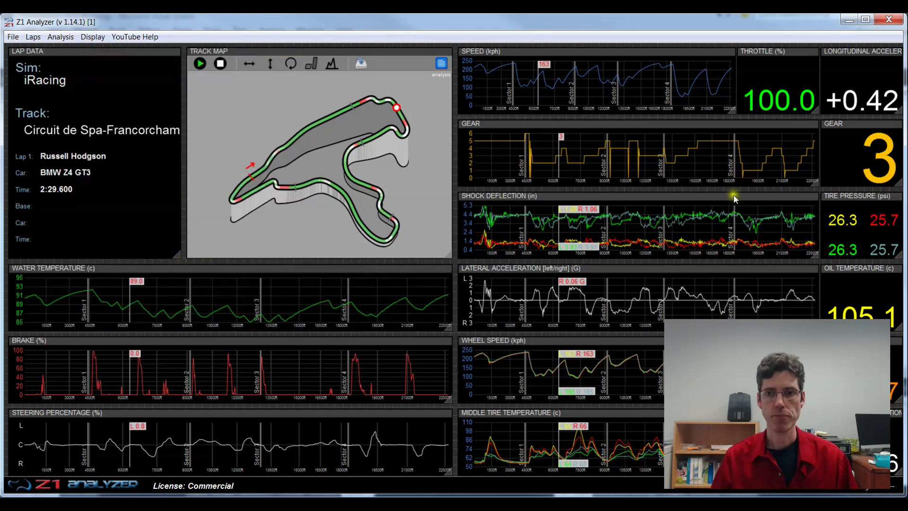
Hide the Throttle readout from the dashboard
{"action": "left_click_drag", "start_coordinate": [768, 54], "coordinate": [756, 77]}
{"action": "right_click", "coordinate": [760, 67]}
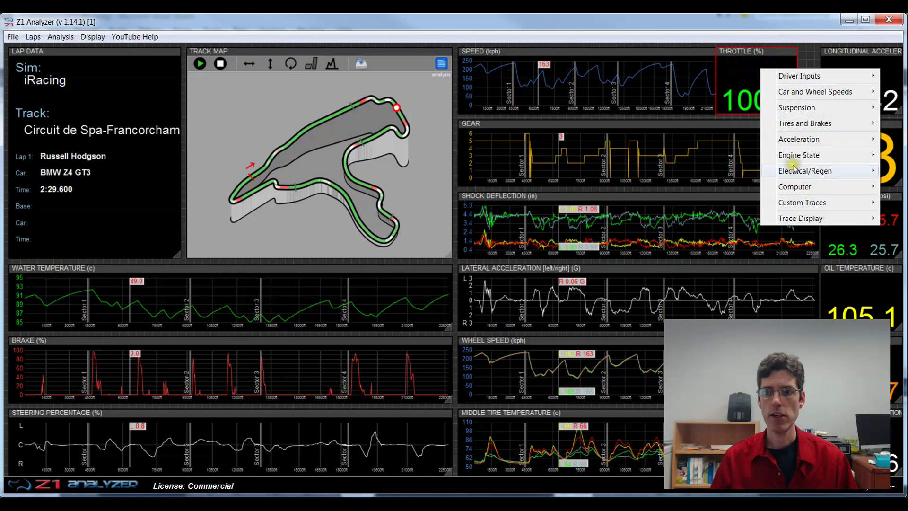
{"action": "mouse_move", "coordinate": [754, 221]}
{"action": "left_click", "coordinate": [713, 245]}
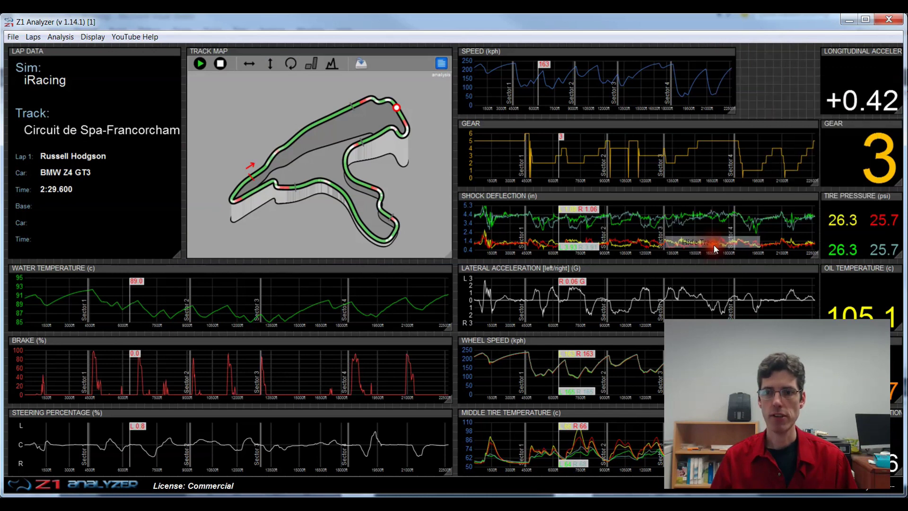
Add a data channel showing Steering Percentage and dock it top right beside Speed
{"action": "left_click", "coordinate": [92, 37]}
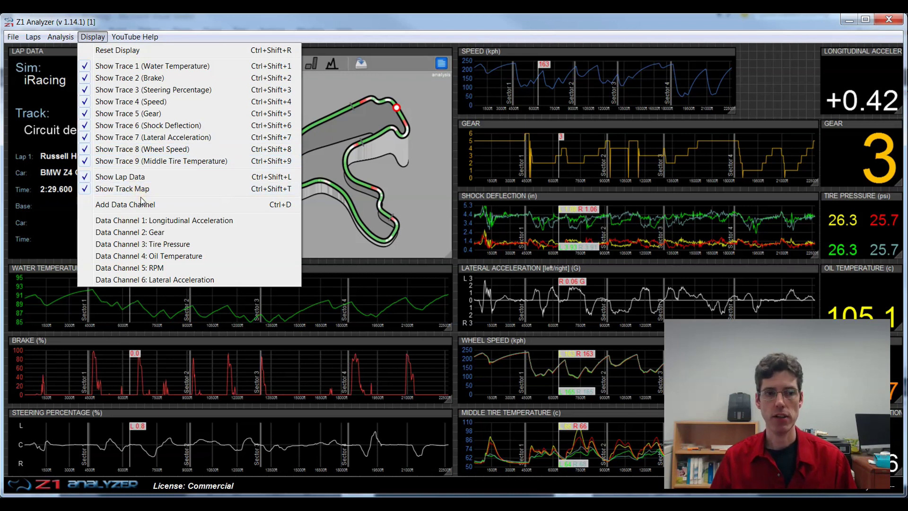
{"action": "left_click", "coordinate": [249, 205]}
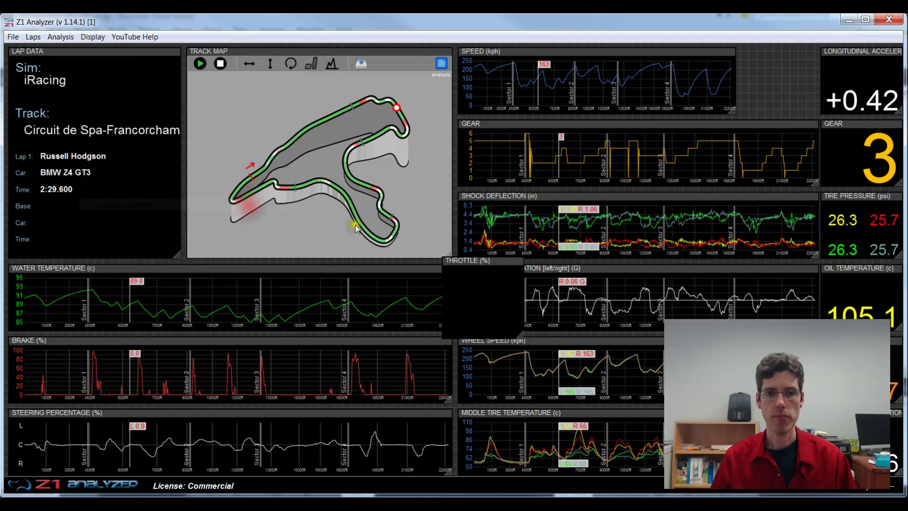
{"action": "left_click_drag", "start_coordinate": [477, 261], "coordinate": [427, 259]}
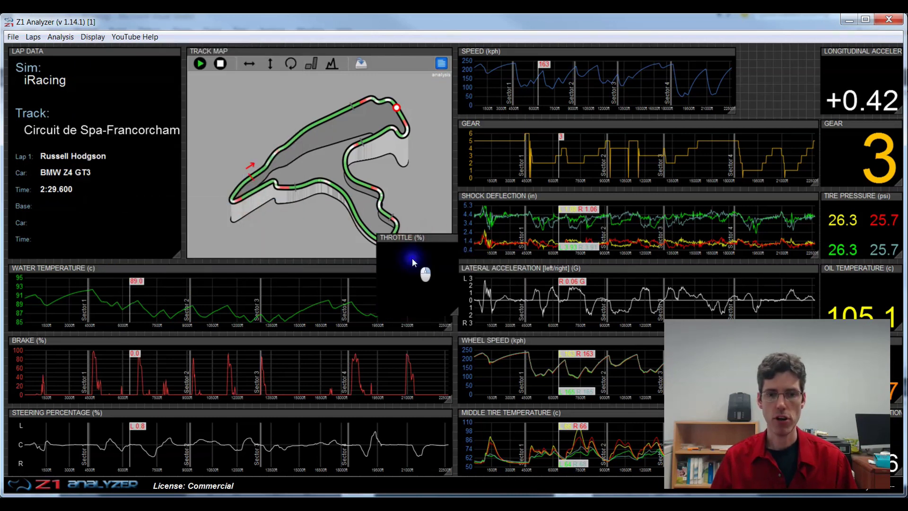
{"action": "right_click", "coordinate": [412, 257]}
{"action": "mouse_move", "coordinate": [462, 267]}
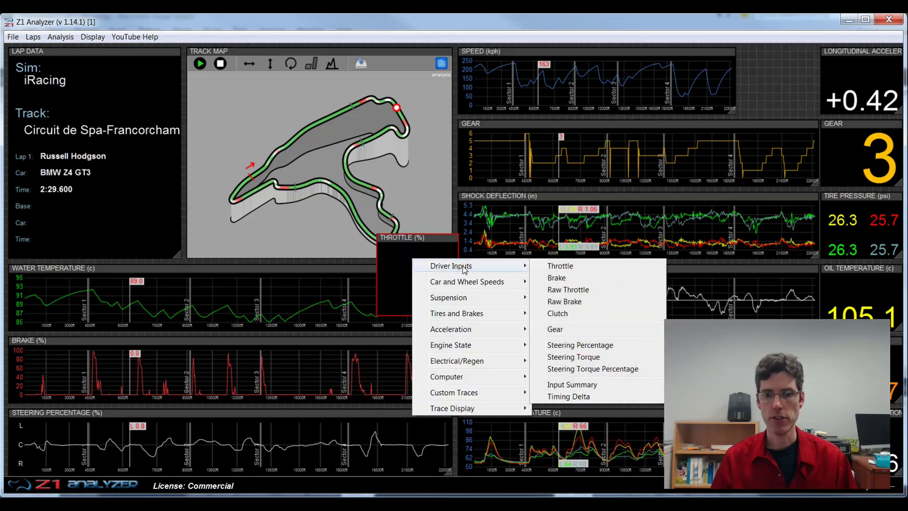
{"action": "left_click", "coordinate": [570, 351]}
{"action": "mouse_move", "coordinate": [418, 240]}
{"action": "left_mouse_down"}
{"action": "mouse_move", "coordinate": [752, 81]}
{"action": "mouse_move", "coordinate": [777, 29]}
{"action": "mouse_move", "coordinate": [638, 71]}
{"action": "mouse_move", "coordinate": [832, 75]}
{"action": "mouse_move", "coordinate": [767, 48]}
{"action": "left_mouse_up"}
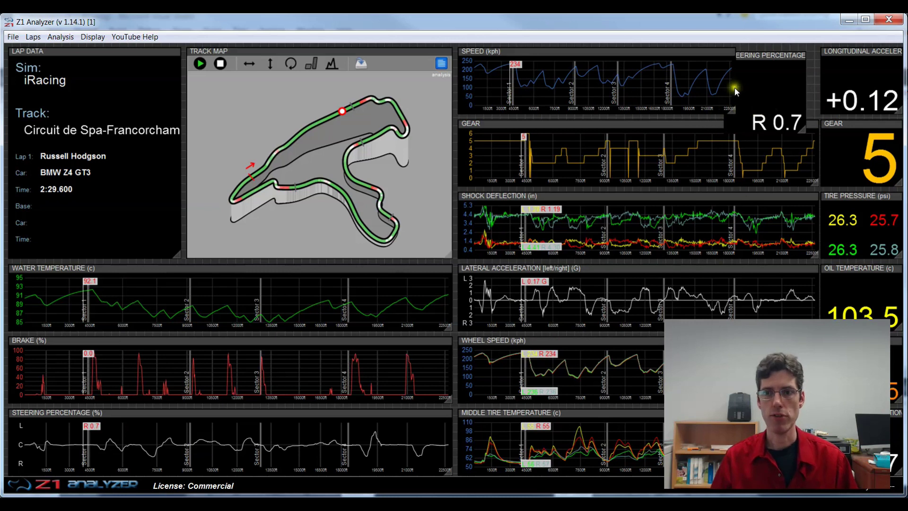
{"action": "left_click_drag", "start_coordinate": [752, 53], "coordinate": [771, 43]}
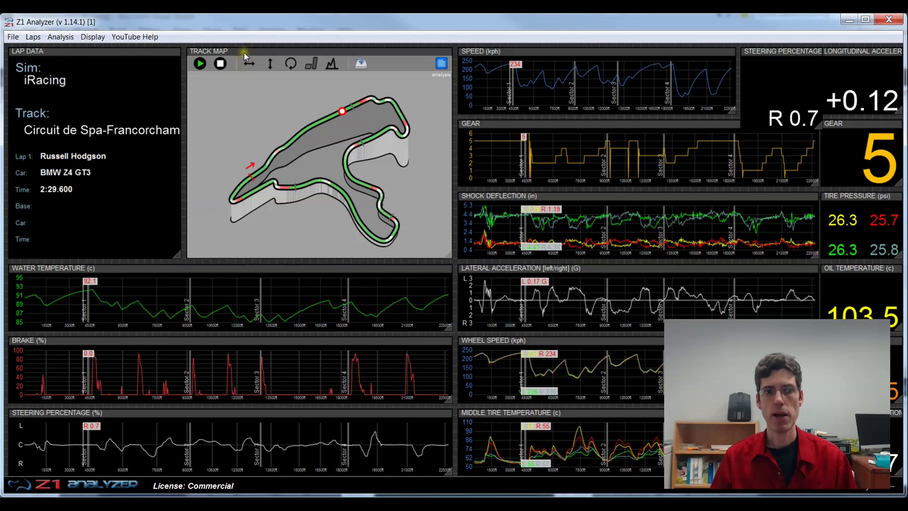
{"action": "left_click", "coordinate": [93, 38]}
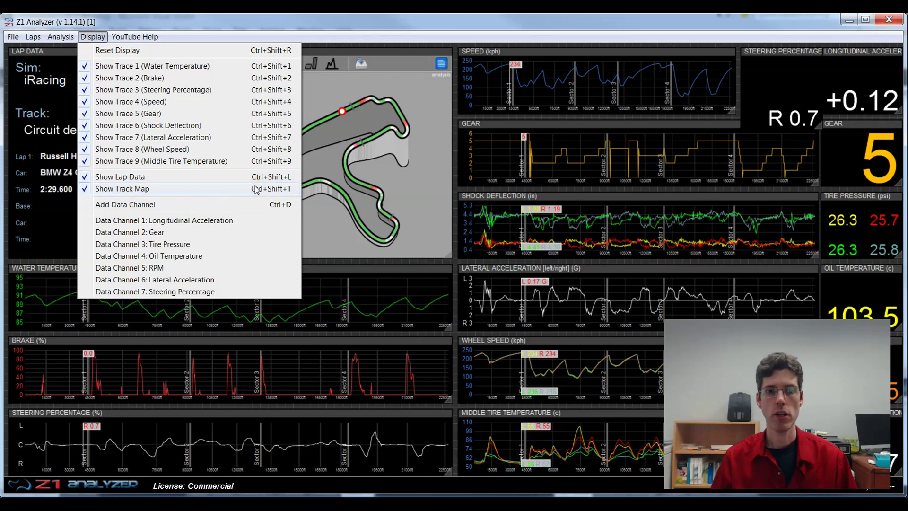
{"action": "left_click", "coordinate": [138, 178]}
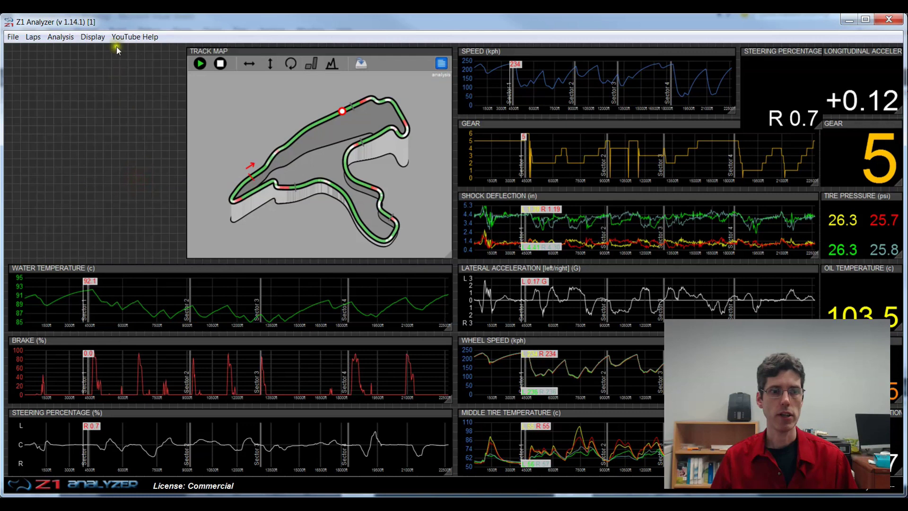
{"action": "left_click", "coordinate": [91, 38]}
{"action": "left_click", "coordinate": [124, 188]}
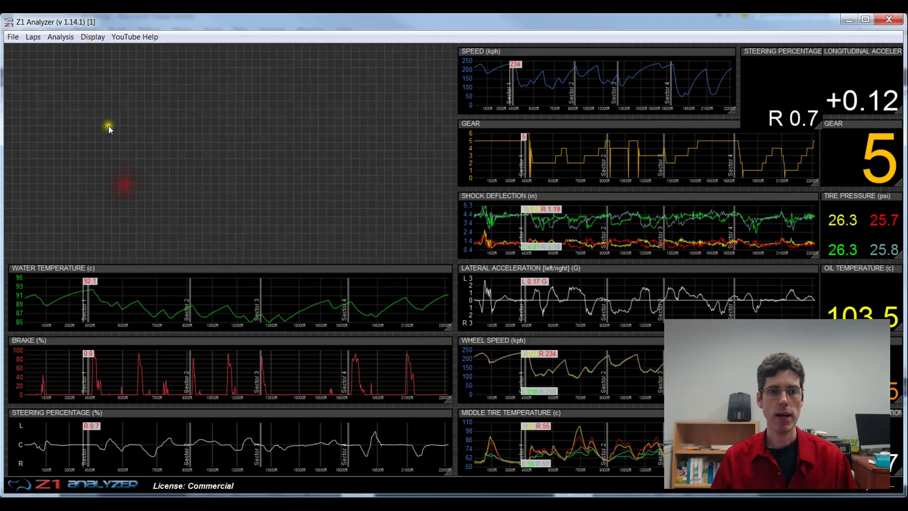
{"action": "left_click", "coordinate": [93, 38]}
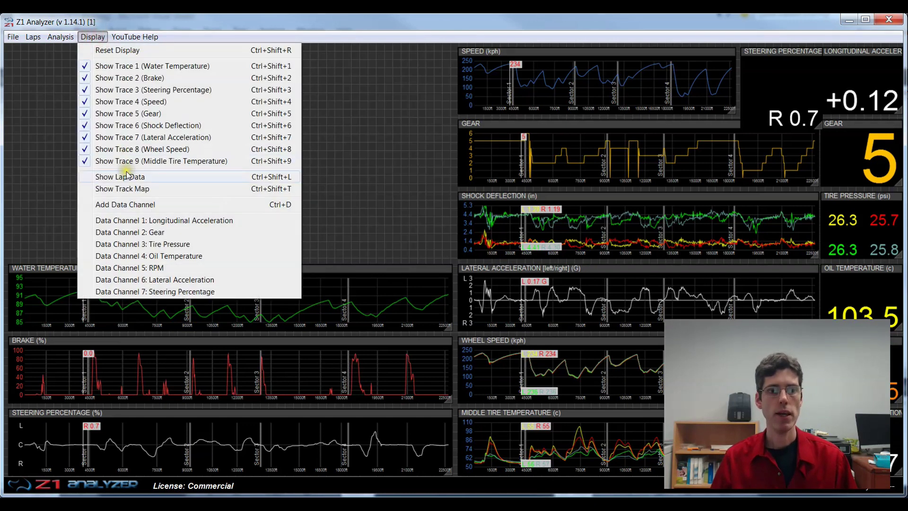
{"action": "left_click", "coordinate": [127, 176]}
{"action": "left_click", "coordinate": [92, 37]}
{"action": "left_click", "coordinate": [122, 188]}
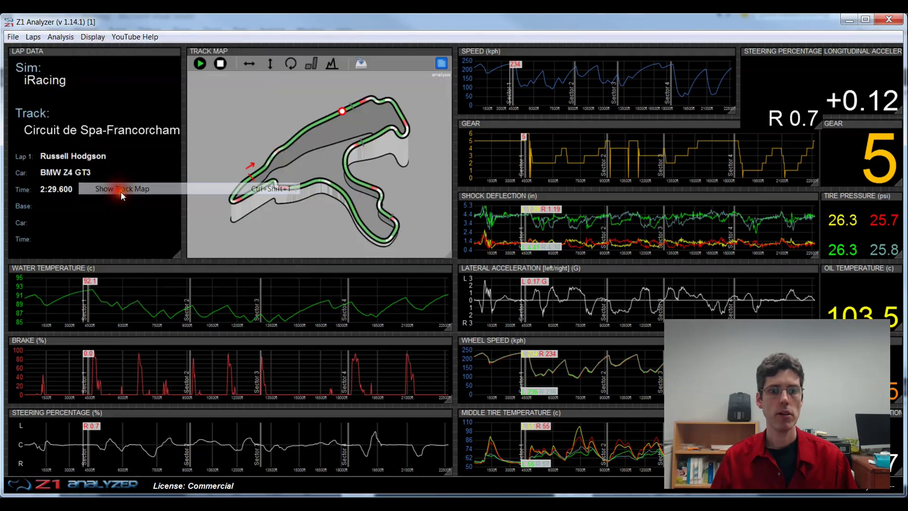